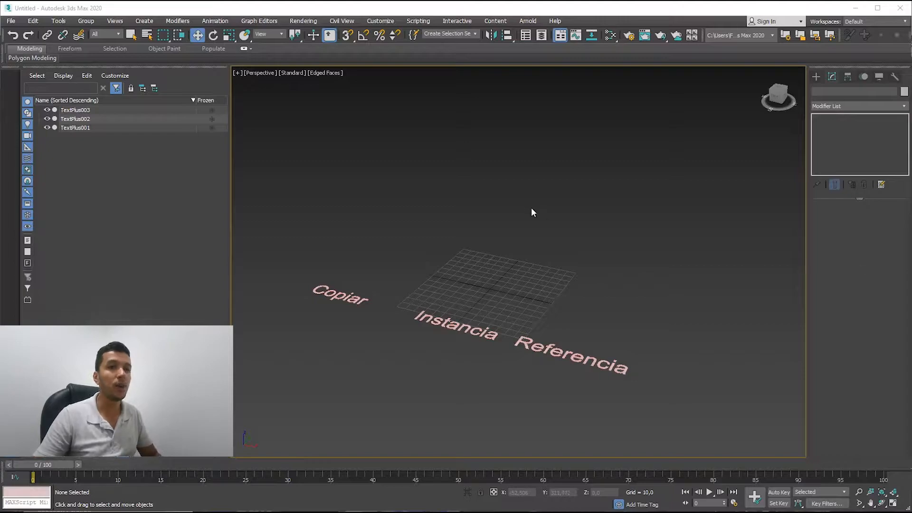
Step: Create a standard cylinder behind the text labels with a radius of about 23.7 and a height of about 111.6
left_click(816, 77)
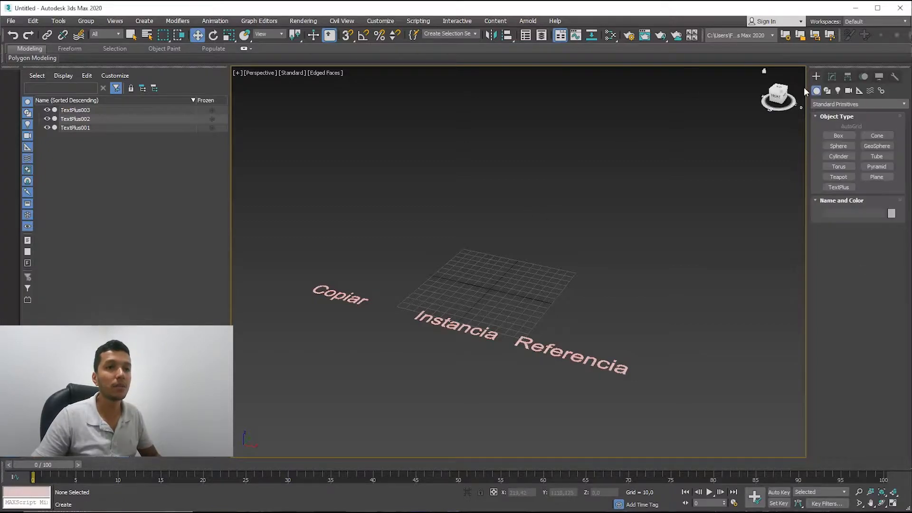
left_click(834, 158)
middle_click_drag(527, 237, 562, 238, "alt")
left_click_drag(504, 257, 519, 248)
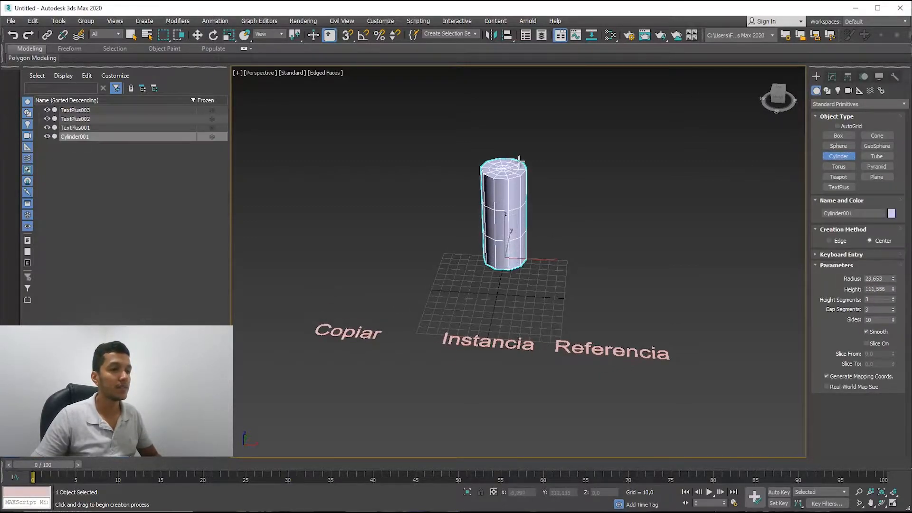
left_click(519, 162)
key("w")
middle_click_drag(542, 191, 557, 202)
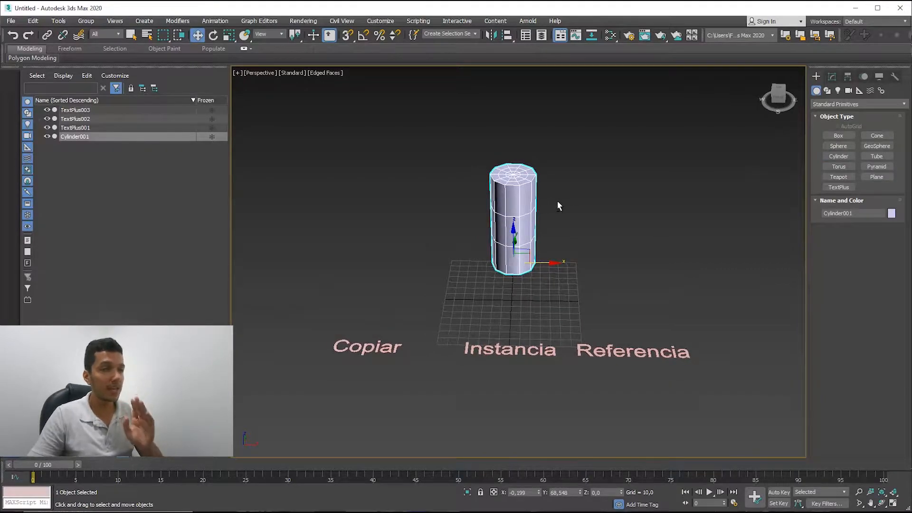
left_click(320, 74)
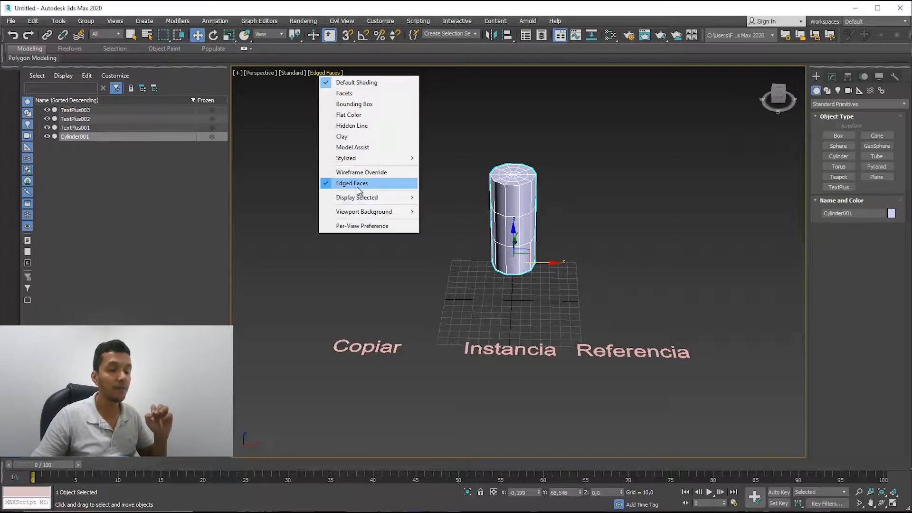
left_click(600, 205)
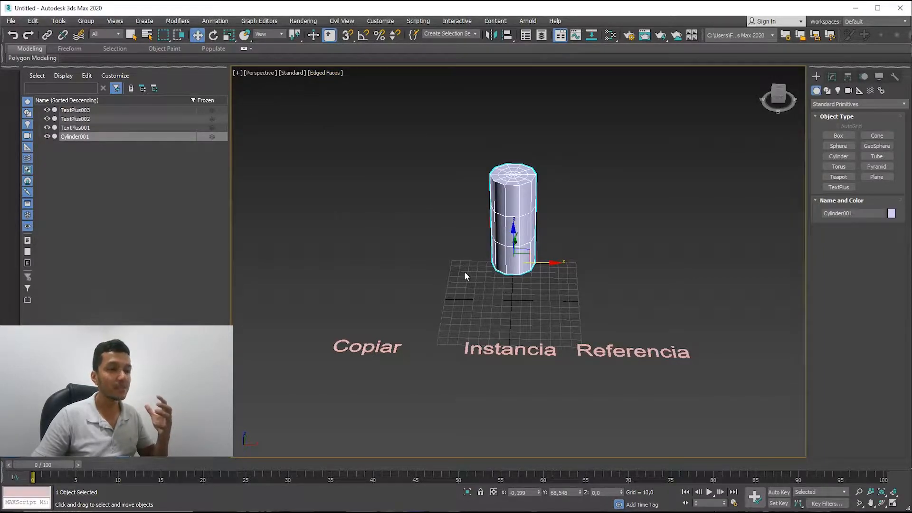
left_click_drag(566, 156, 521, 215)
Step: Clone the cylinder along the Y axis to about Y -6.8 as an independent copy named "Cilindro Copy"
middle_click_drag(563, 266, 514, 280, "alt")
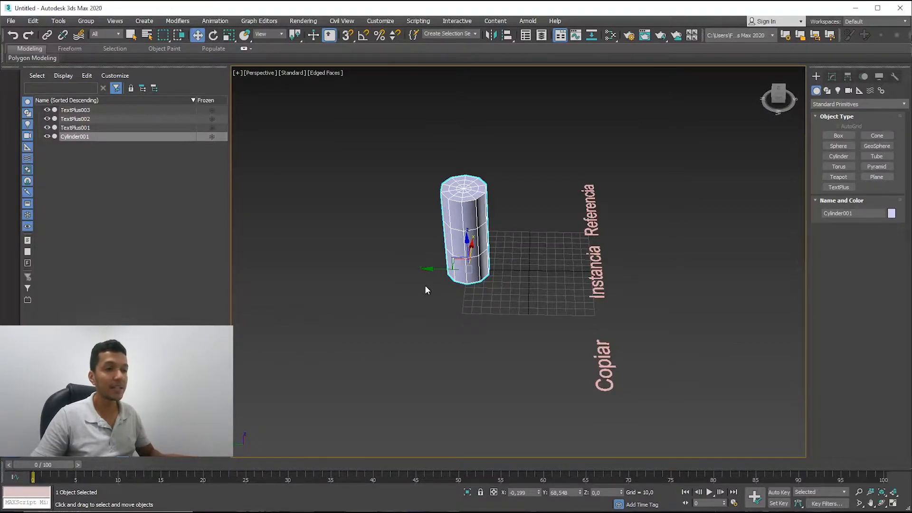
left_click_drag(433, 269, 499, 274, "shift")
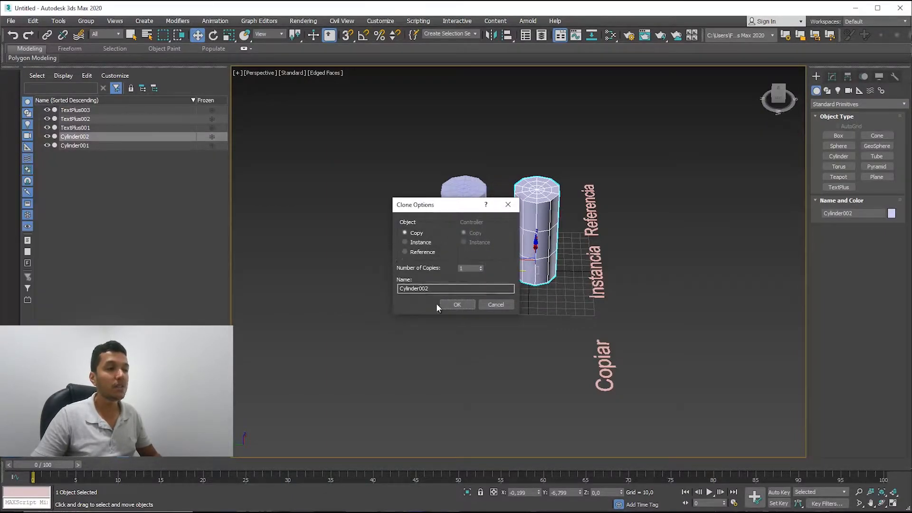
left_click_drag(421, 206, 323, 166)
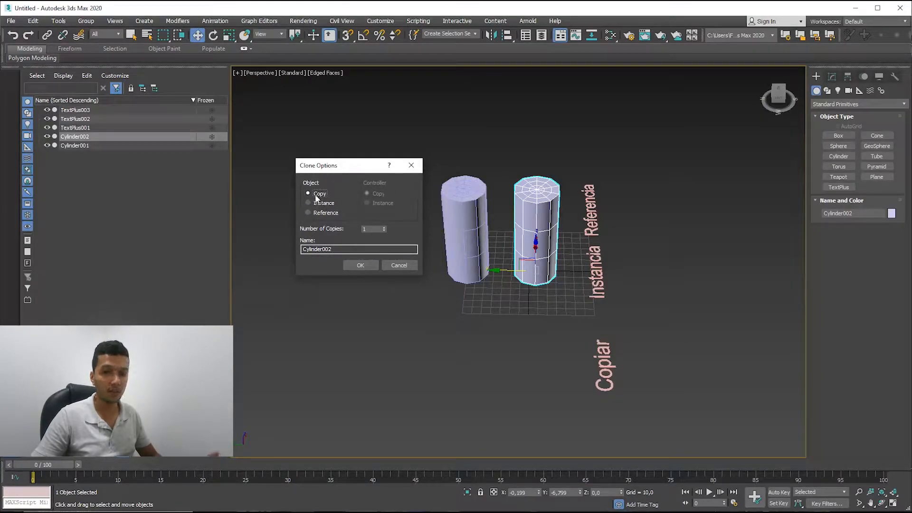
left_click(330, 248)
left_click_drag(331, 249, 286, 251)
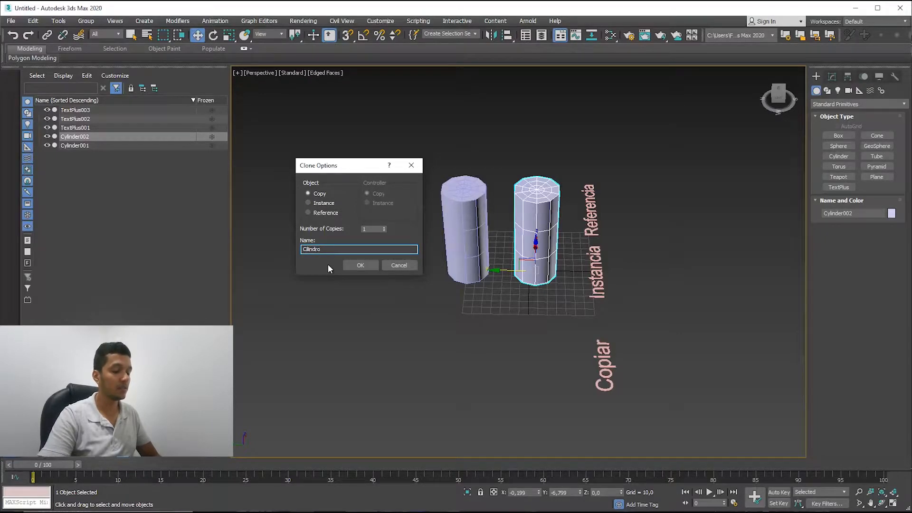
type("Cilindro Copy")
key("Return")
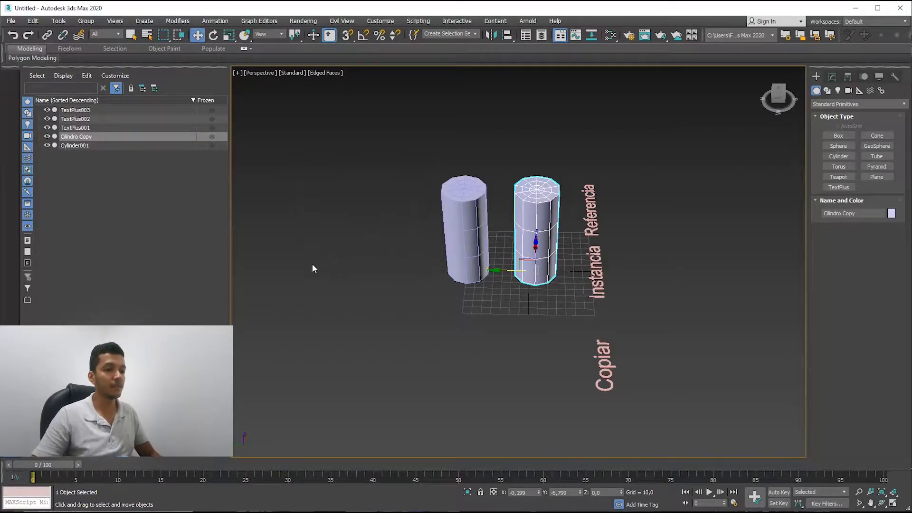
Step: Move the copied cylinder along the X axis behind the "Copiar" label, to about X -139.9
mouse_move(527, 320)
middle_mouse_down("alt")
mouse_move(486, 284)
mouse_move(558, 286)
middle_mouse_up("alt")
left_click_drag(571, 259, 463, 283)
middle_click_drag(462, 284, 460, 304, "alt")
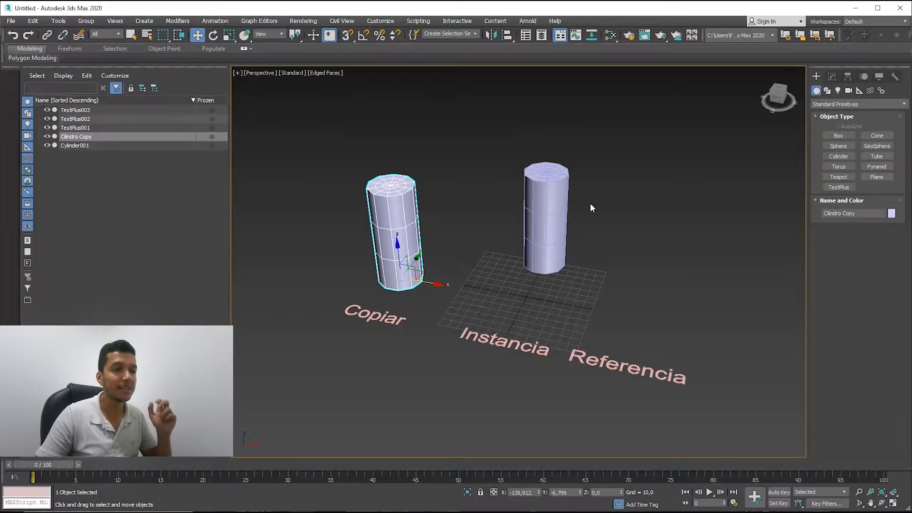
Step: Set the original cylinder's height to about 176.3, with 5 height segments and 5 cap segments
left_click(569, 196)
left_click(565, 197)
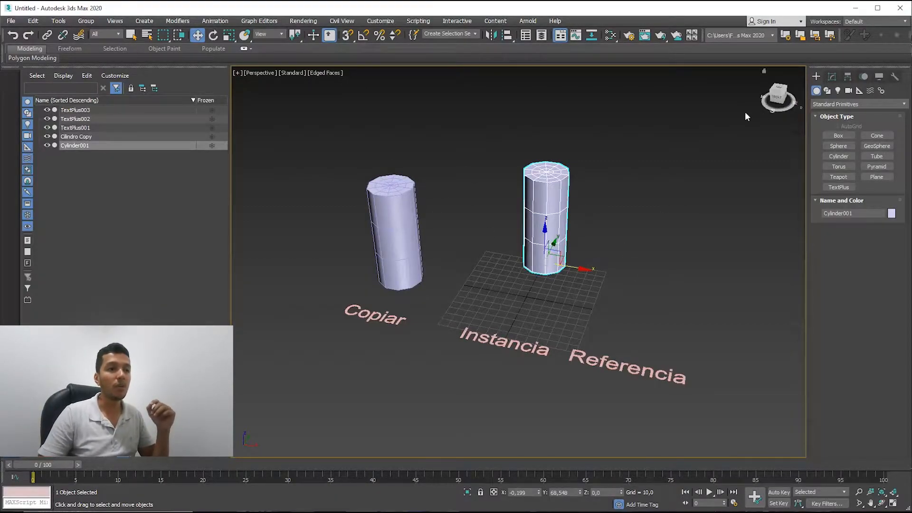
left_click(832, 77)
left_click_drag(893, 232, 886, 209)
left_click(893, 249)
left_click(892, 249)
left_click(893, 241)
left_click(892, 240)
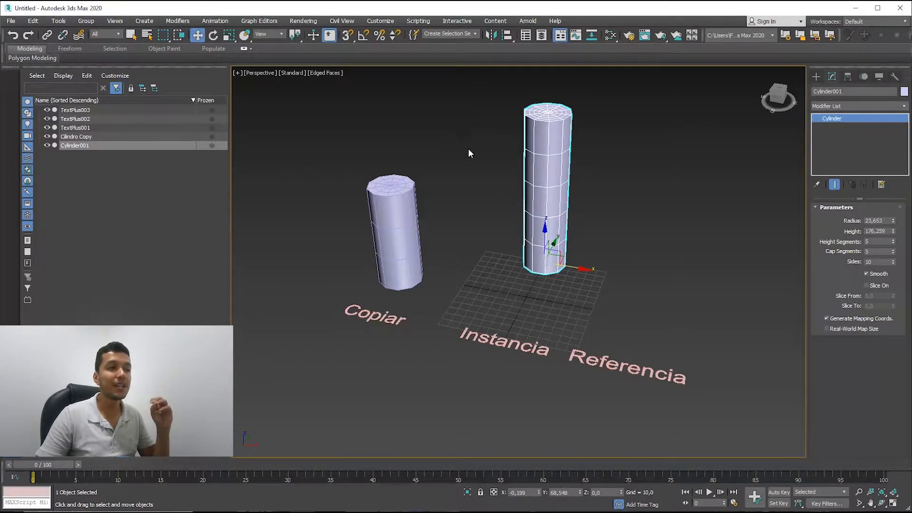
Step: Compare the copy with the original cylinder, and set the original's cap segments to 1 and height to about 114.6
left_click_drag(337, 232, 336, 211)
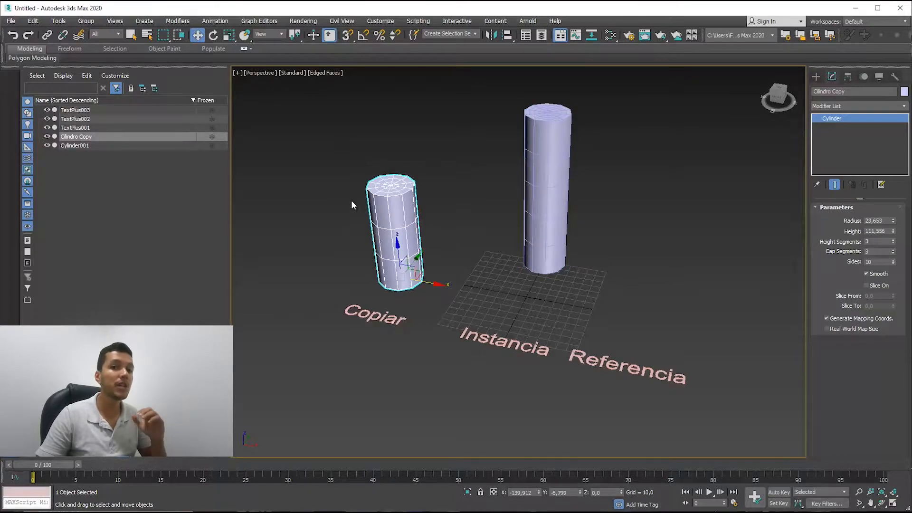
left_click(525, 203)
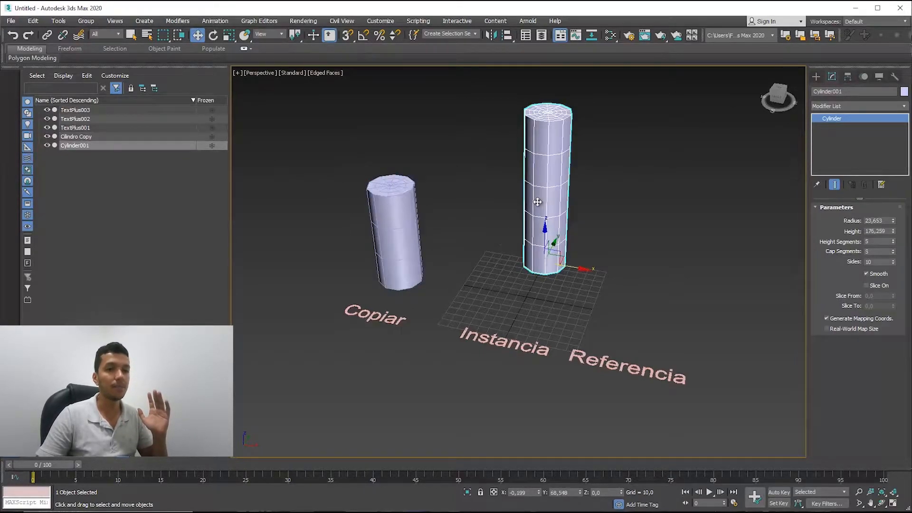
right_click(893, 253)
left_click_drag(893, 231, 893, 247)
Step: Clone the original cylinder along the Y axis toward the "Instancia" label, to about Y -18.9, as an instance
middle_click_drag(631, 280, 572, 255, "alt")
left_click_drag(573, 224, 495, 240, "shift")
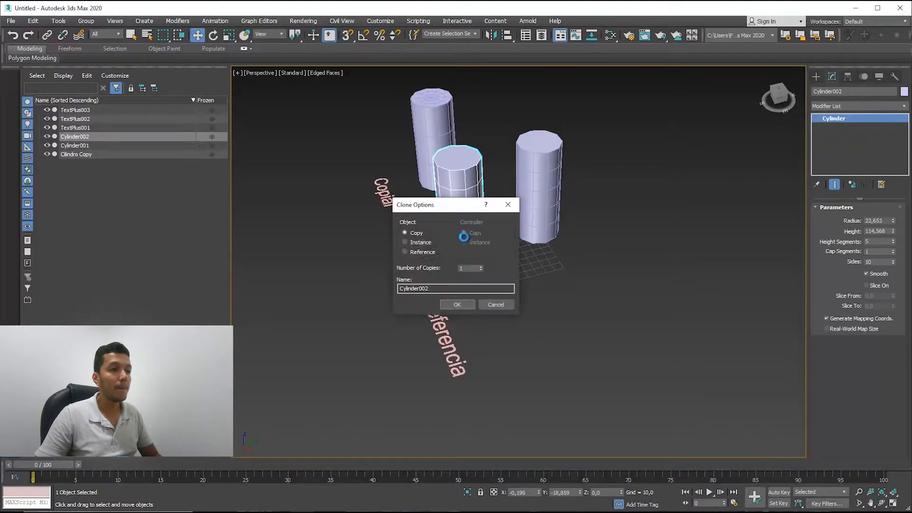
left_click_drag(440, 201, 367, 171)
left_click(350, 210)
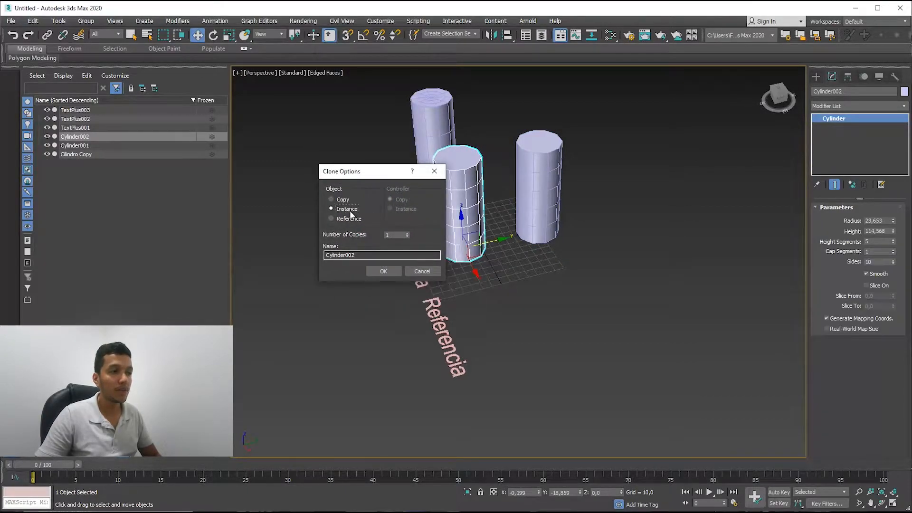
left_click(381, 272)
Step: Compare the modifier stack and parameters of the copied cylinder with those of the instanced cylinder
middle_click_drag(380, 271, 556, 271, "alt")
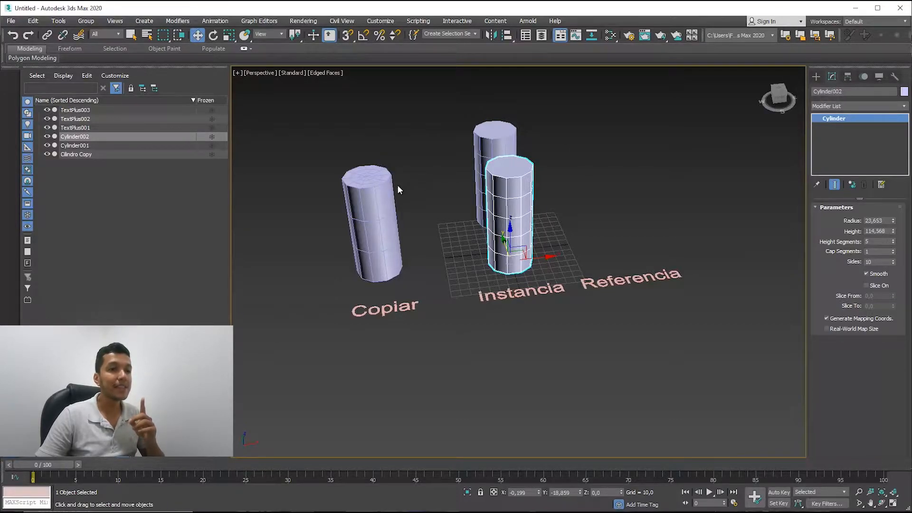
left_click(385, 197)
left_click(528, 237)
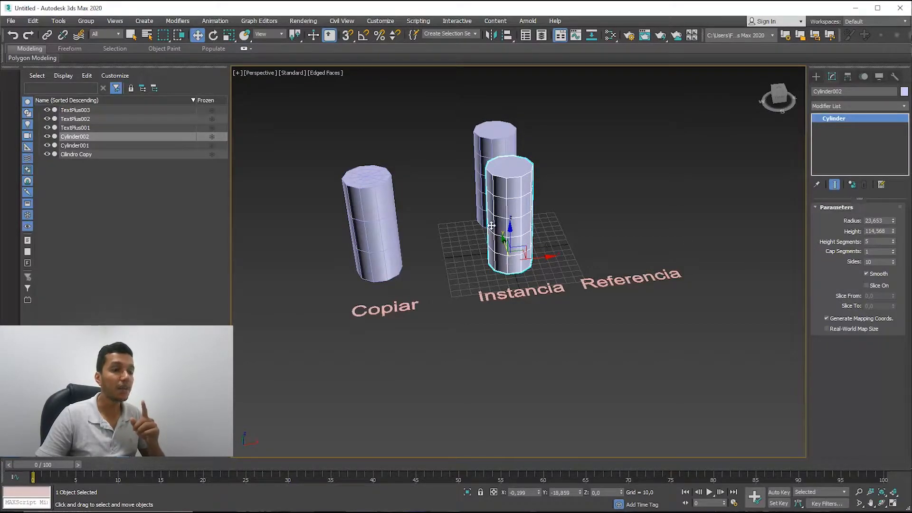
left_click(498, 231)
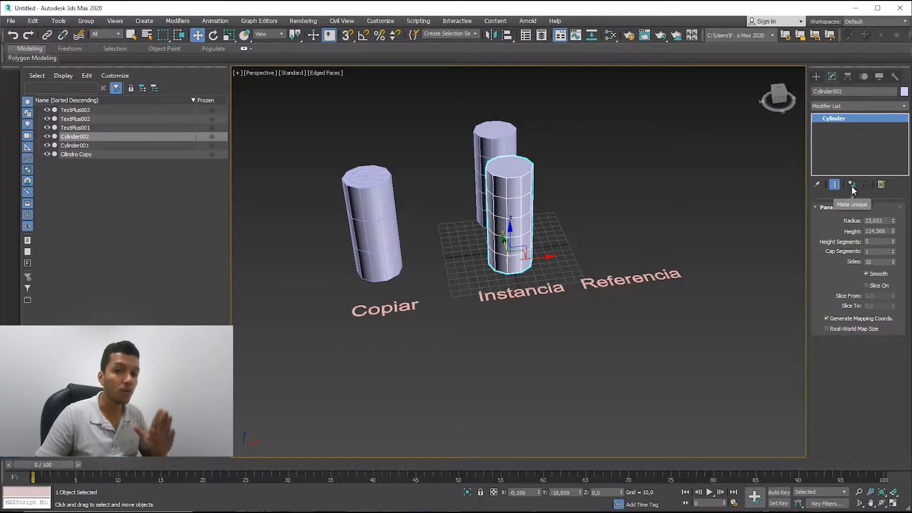
left_click(389, 212)
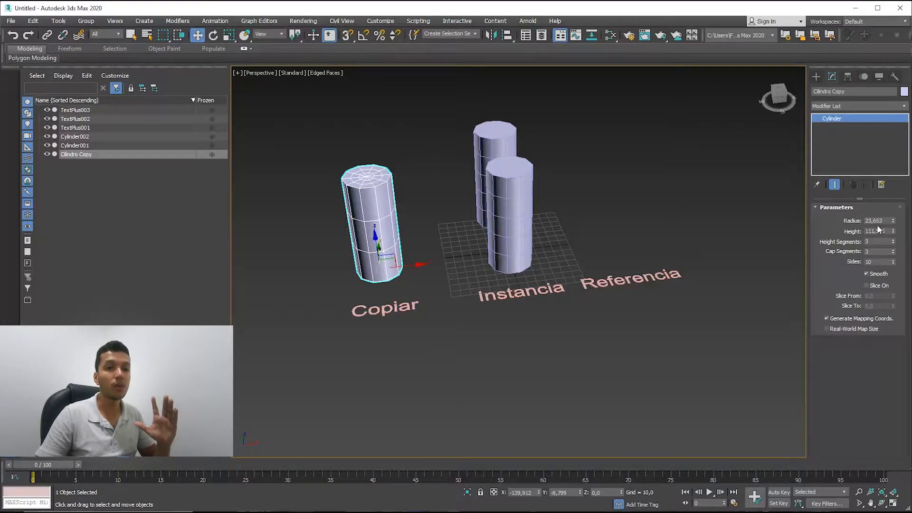
left_click(543, 208)
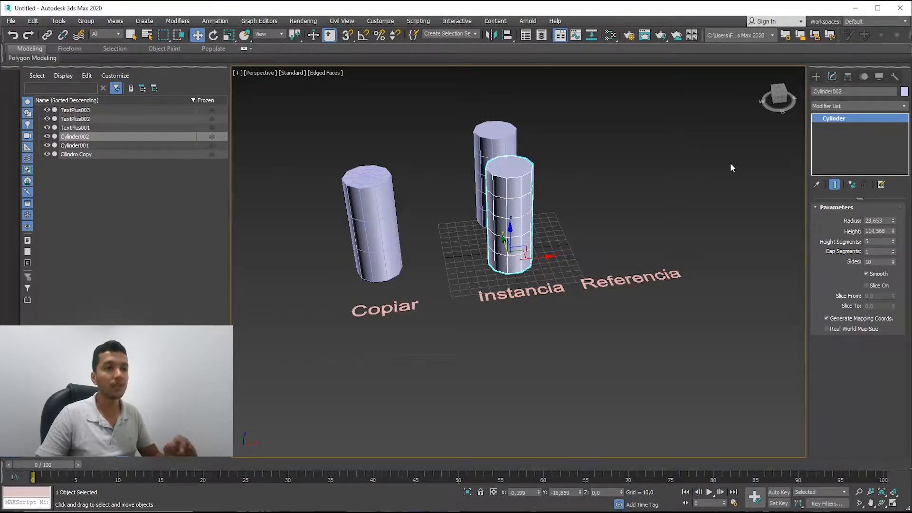
Step: Set the original cylinder's radius to about 20.3 and its height to about 85.9
middle_click_drag(648, 235, 567, 247, "alt")
left_click(567, 247)
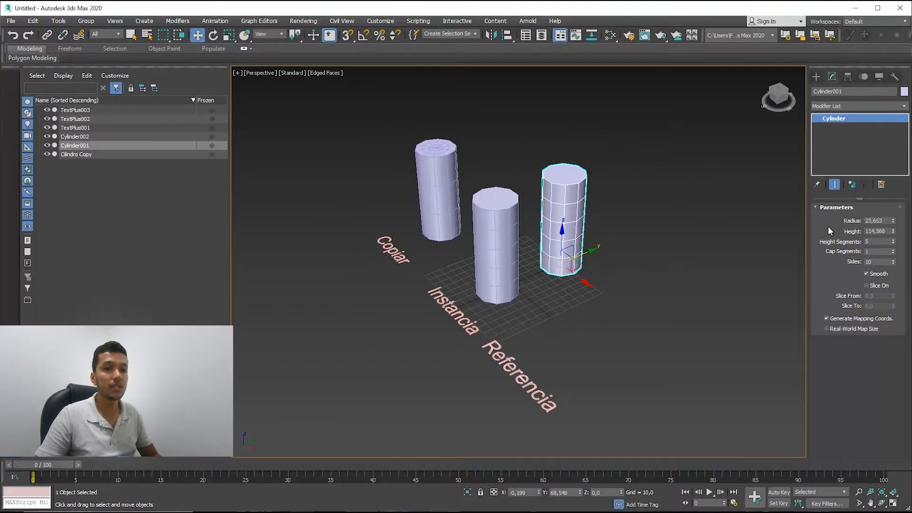
mouse_move(895, 233)
left_mouse_down()
mouse_move(883, 246)
mouse_move(890, 232)
left_mouse_up()
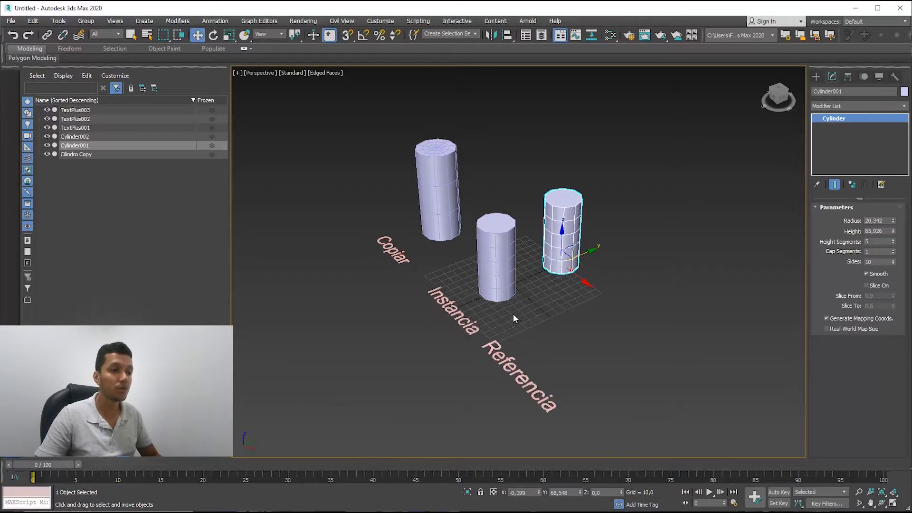
Step: Set the instanced cylinder's cap segments to 3, height segments to 7 and height to about 131.5
left_click(480, 286)
left_click(892, 250)
left_click(893, 249)
left_click(893, 240)
left_click(892, 240)
left_click_drag(892, 231, 875, 209)
middle_click_drag(599, 253, 594, 276, "alt")
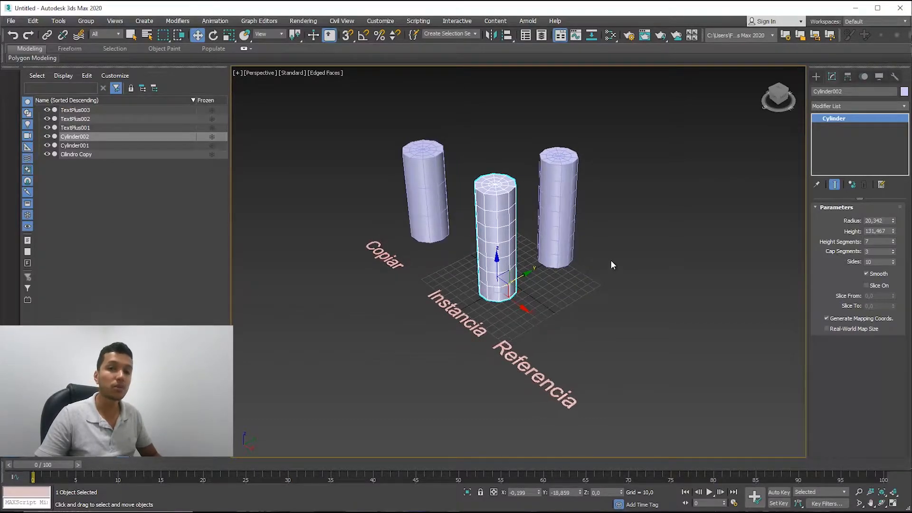
Step: Check the original cylinder's parameters and set the instanced cylinder's height to about 104.6
left_click(565, 280)
left_click(563, 257)
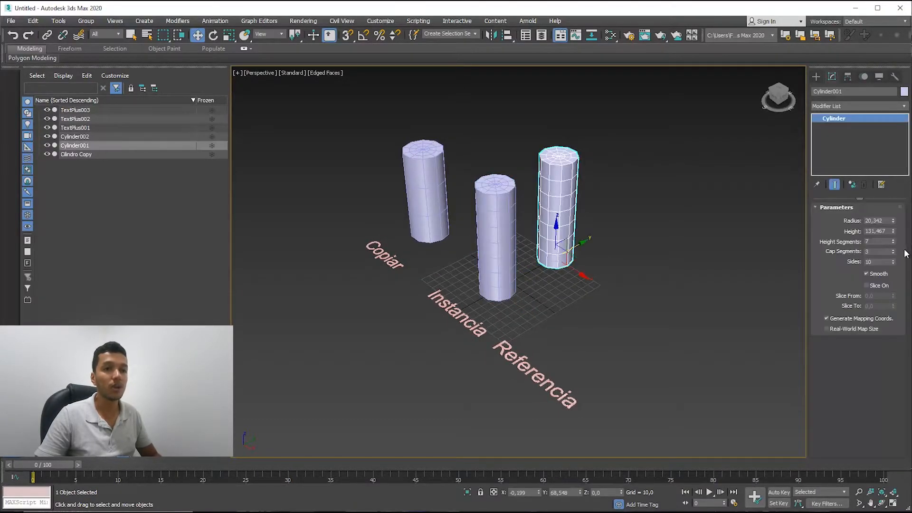
left_click(495, 238)
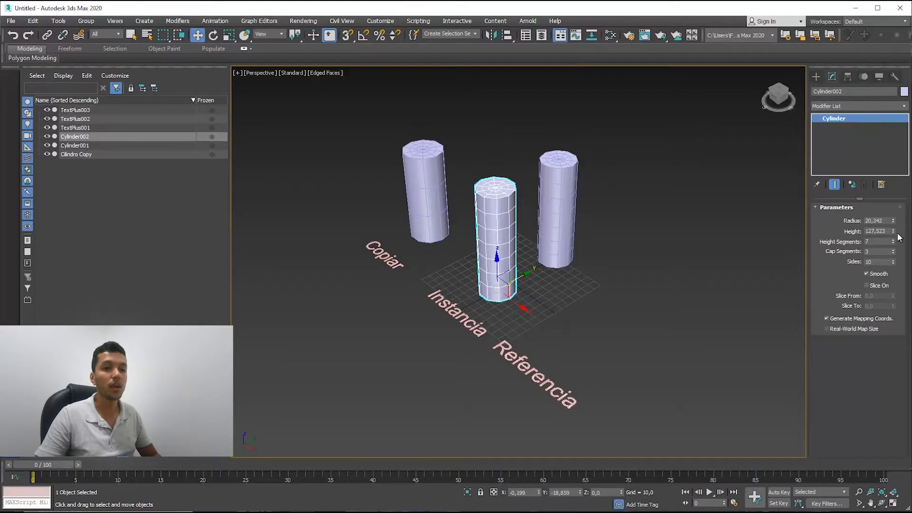
left_click_drag(892, 236, 891, 250)
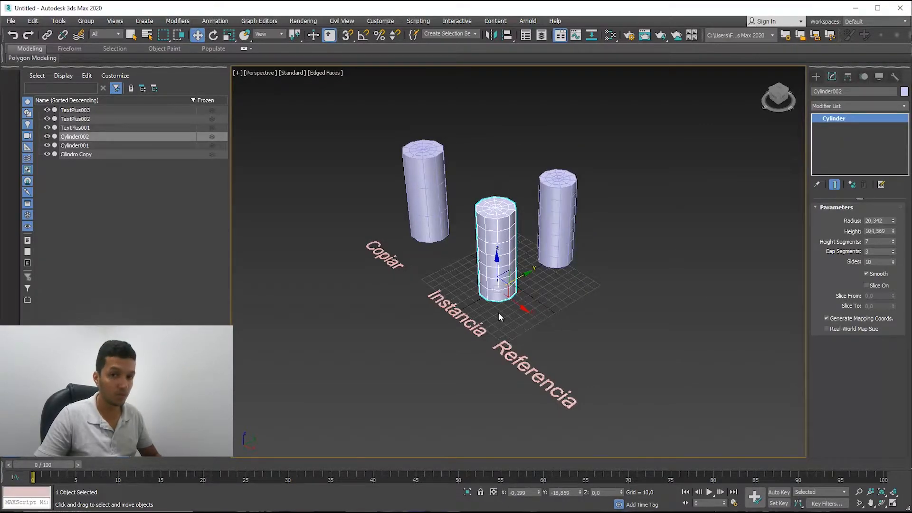
Step: Clone the original cylinder as a reference behind the "Referencia" label, at about X 115.2, Y -19.8
middle_click_drag(490, 270, 488, 264)
left_click(549, 241)
middle_click_drag(533, 295, 511, 286, "alt")
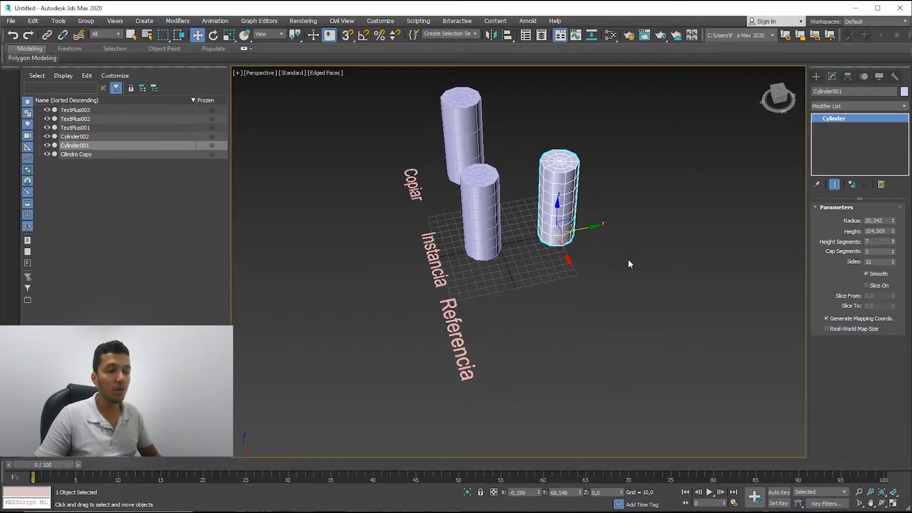
mouse_move(576, 250)
left_mouse_down("shift")
mouse_move(527, 364)
mouse_move(528, 329)
left_mouse_up("shift")
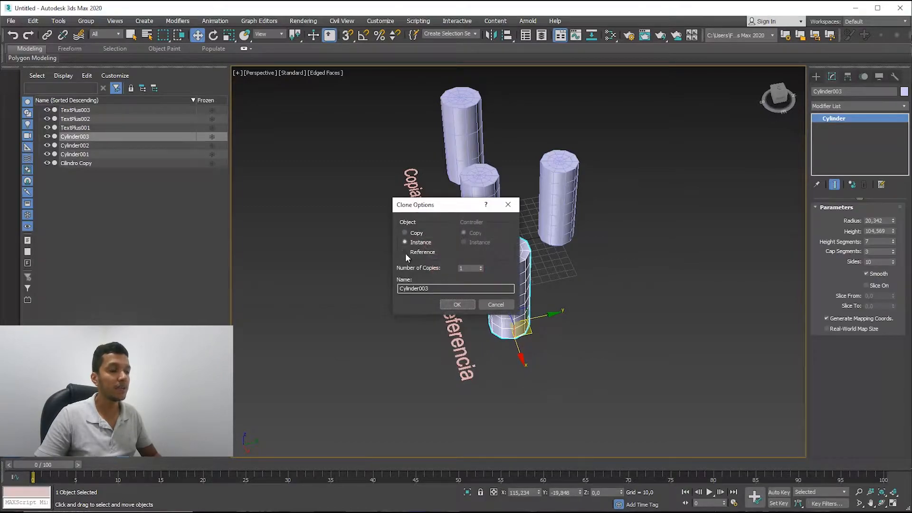
left_click(420, 252)
left_click(457, 304)
middle_click_drag(460, 304, 473, 321, "alt")
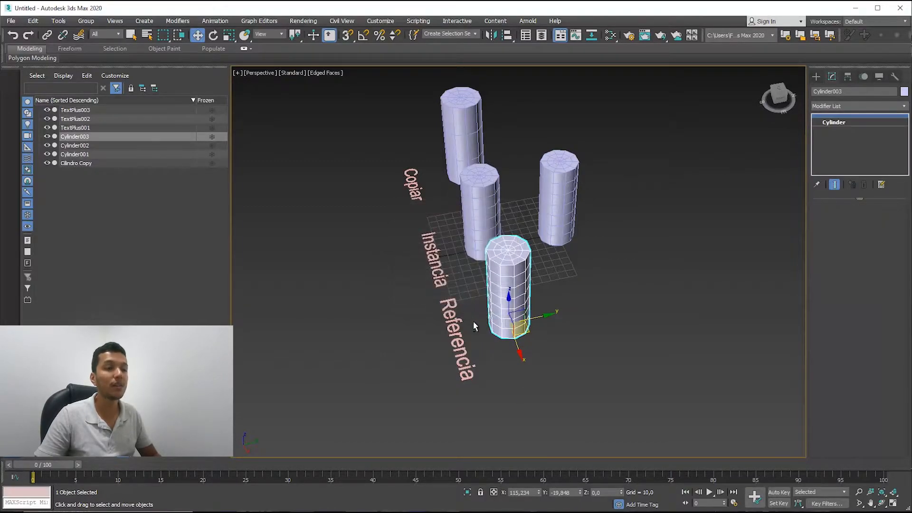
scroll(547, 326, "up", 3)
middle_click_drag(547, 326, 606, 304)
left_click_drag(676, 180, 536, 259)
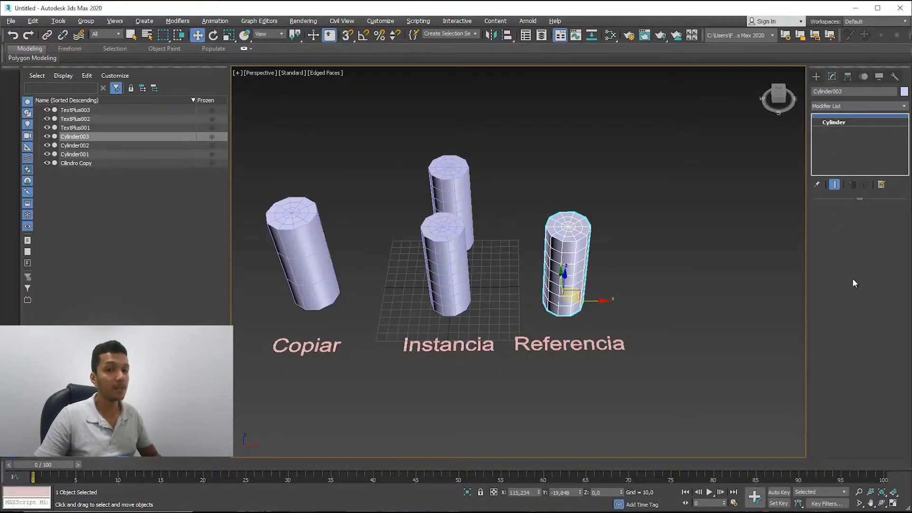
Step: Rename the original cylinder at the back as "Cilindro original"
left_click(447, 165)
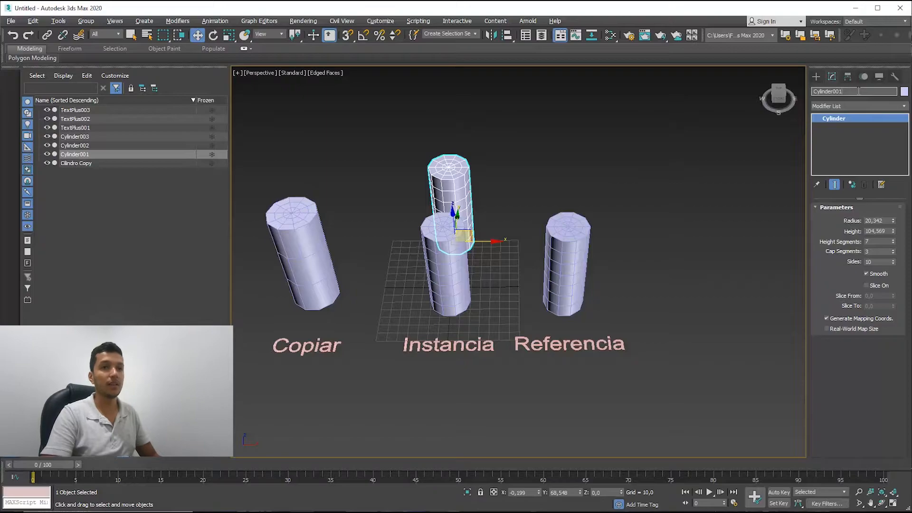
key("BackSpace")
key("BackSpace")
key("BackSpace")
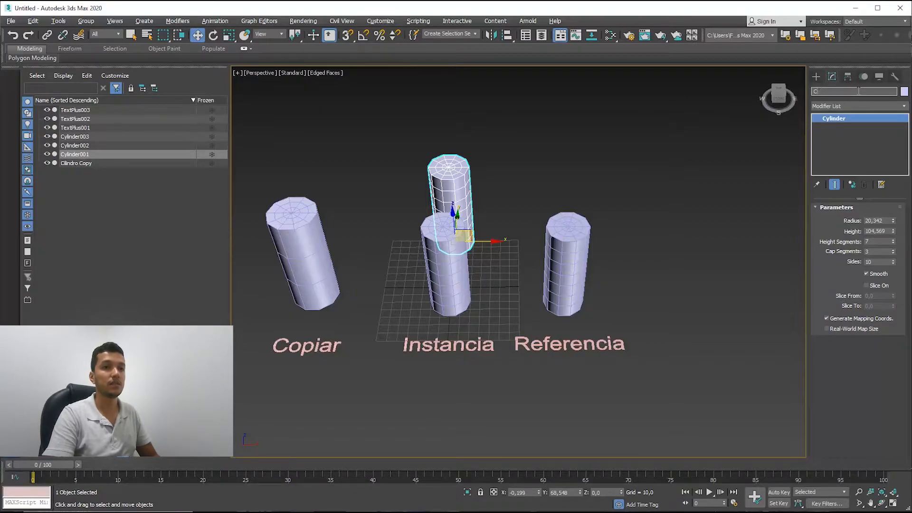
type("original")
key("Return")
middle_click_drag(526, 167, 742, 248, "alt")
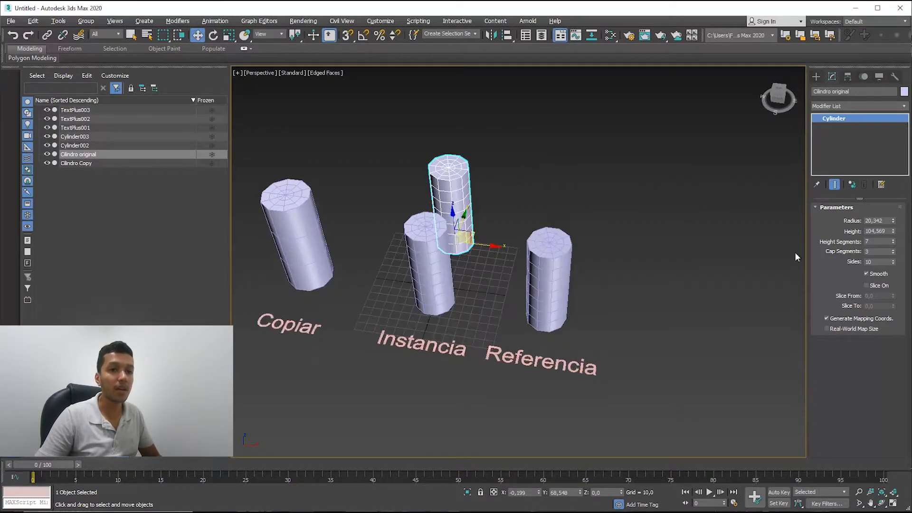
Step: Set the original cylinder's height to about 126.5
middle_click_drag(614, 235, 533, 265, "alt")
left_click_drag(893, 231, 891, 216)
middle_click_drag(657, 210, 608, 216, "alt")
Step: Compare the parameters offered by the reference clone, the instanced cylinder and the original cylinder
left_click_drag(512, 243, 504, 245)
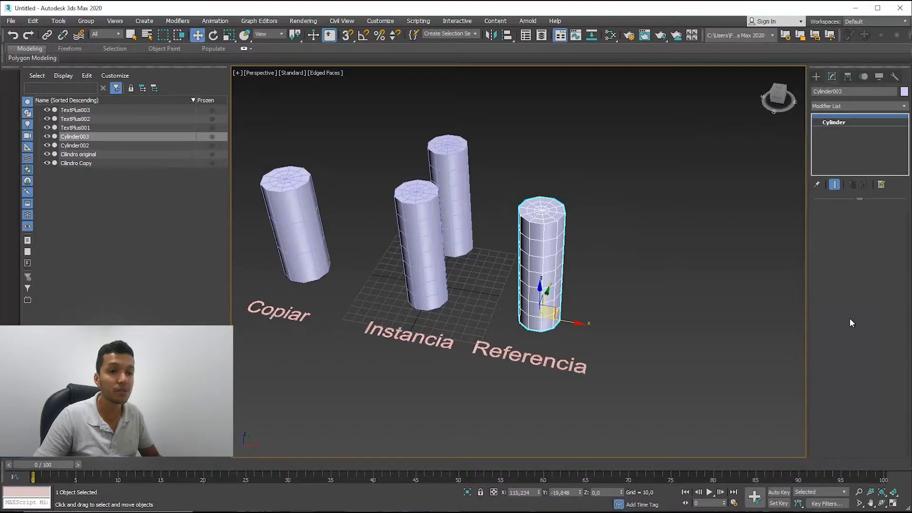
left_click(417, 264)
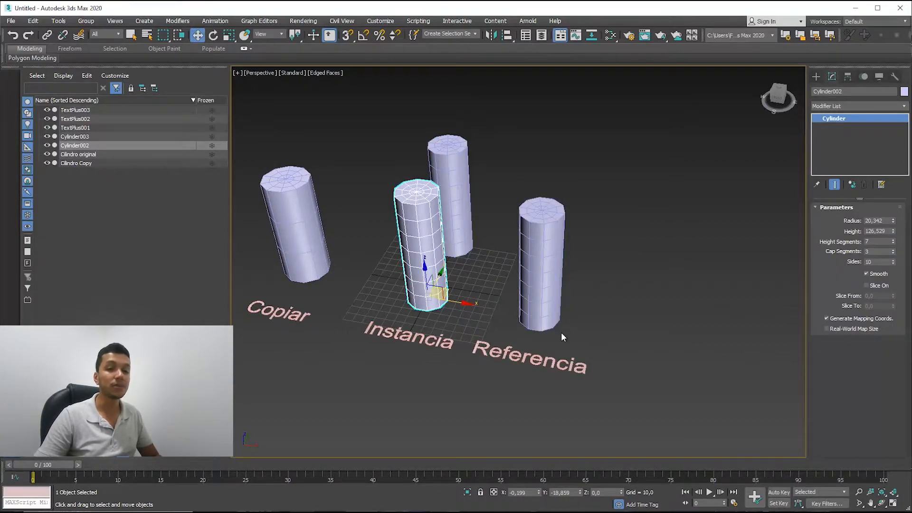
left_click(553, 317)
scroll(555, 304, "down", 2)
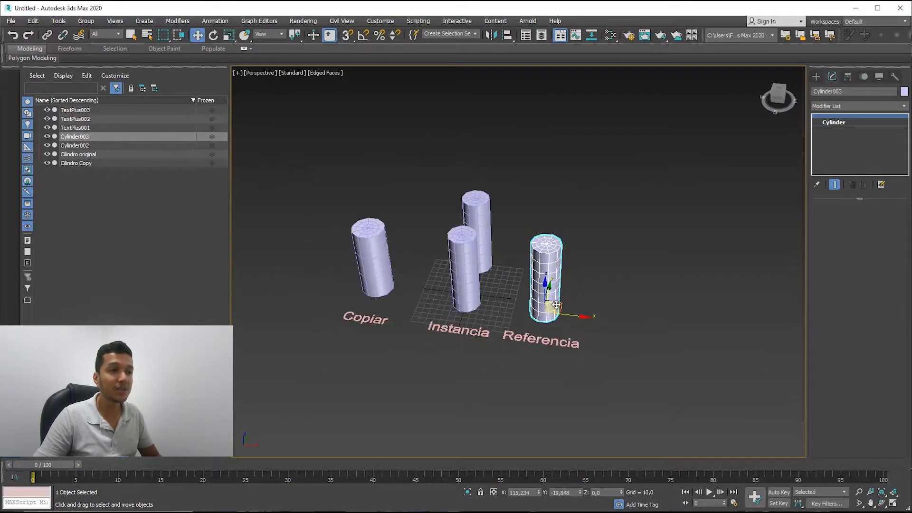
middle_click_drag(555, 305, 550, 286)
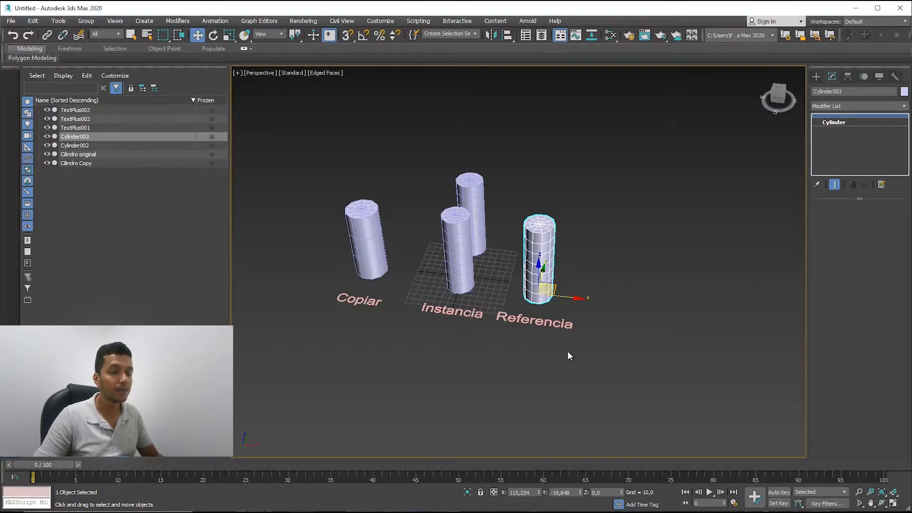
scroll(641, 325, "up", 4)
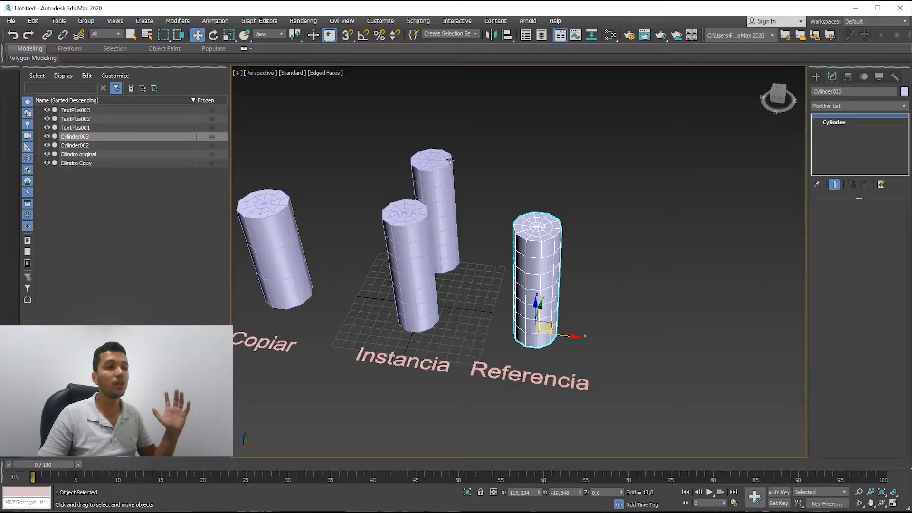
left_click(443, 178)
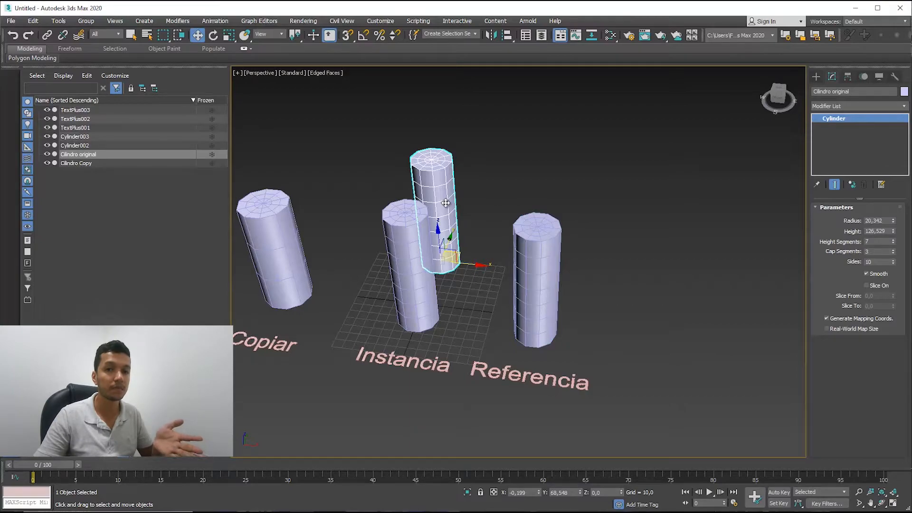
middle_click_drag(411, 247, 610, 353)
scroll(452, 242, "down", 1)
scroll(451, 264, "down", 4)
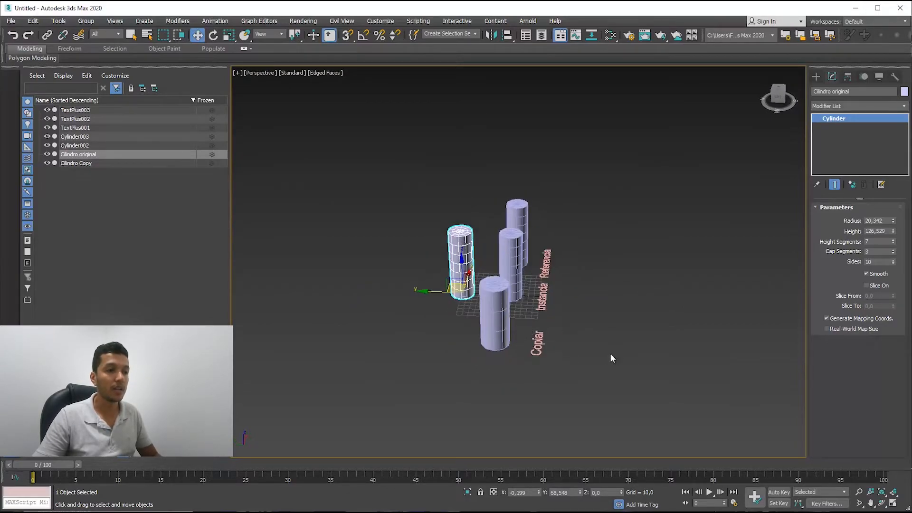
key("ctrl+a")
left_click(484, 221)
scroll(577, 220, "up", 5)
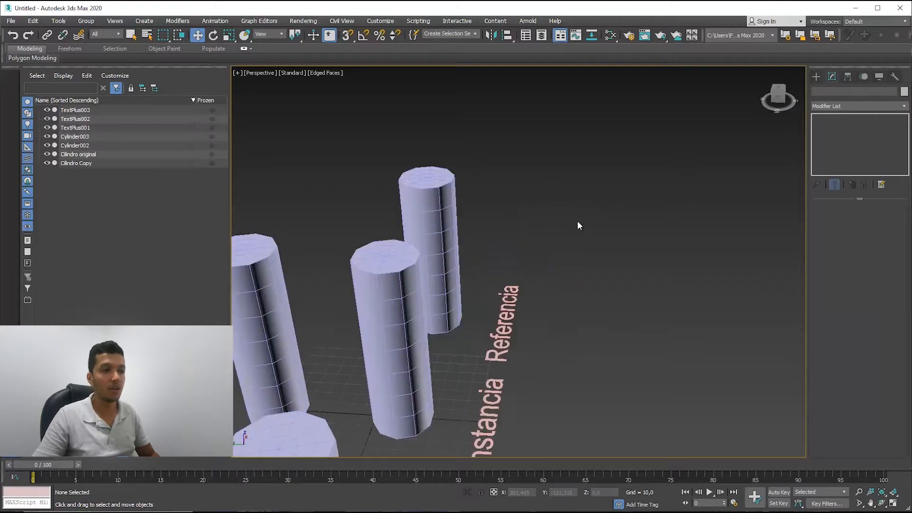
scroll(577, 225, "down", 5)
Step: Make the instanced cylinder unique and set its height to about 108.6 and radius to about 16.9
left_click(438, 252)
scroll(478, 260, "down", 3)
scroll(467, 261, "up", 3)
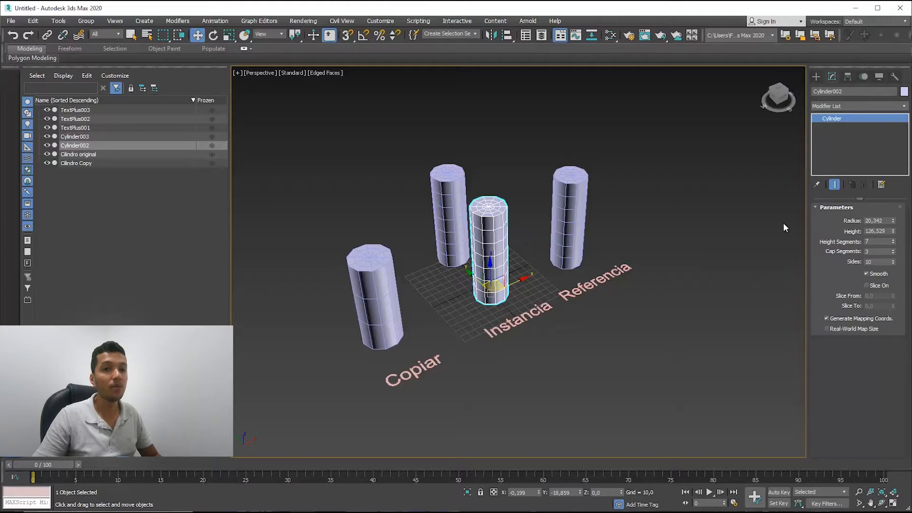
left_click_drag(892, 232, 852, 197)
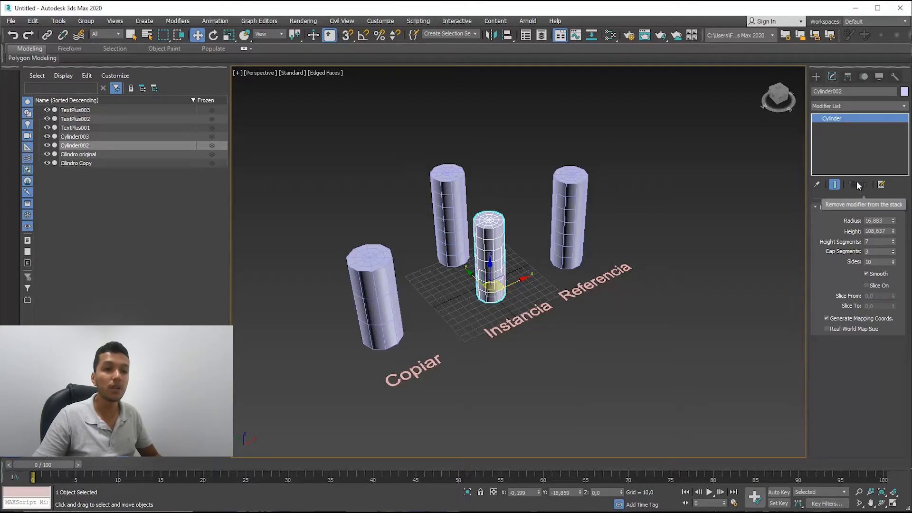
left_click(380, 309)
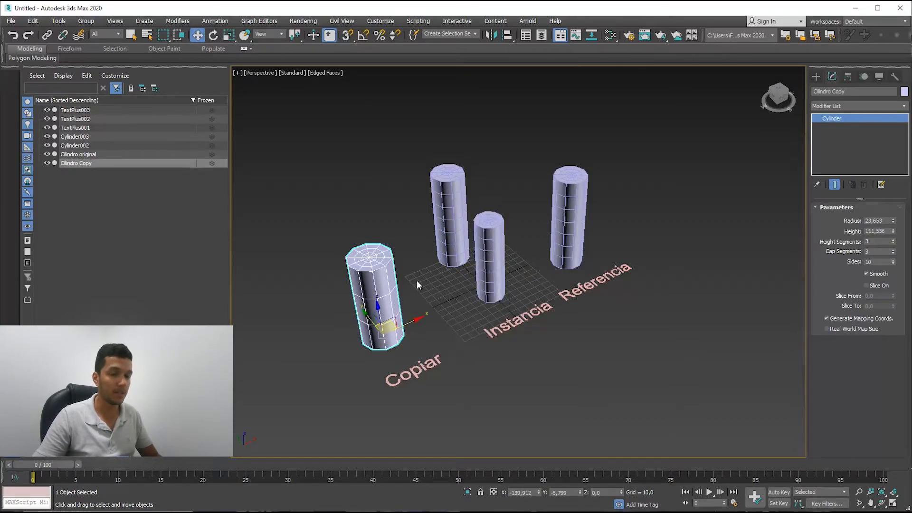
scroll(417, 284, "down", 3)
left_click(477, 266)
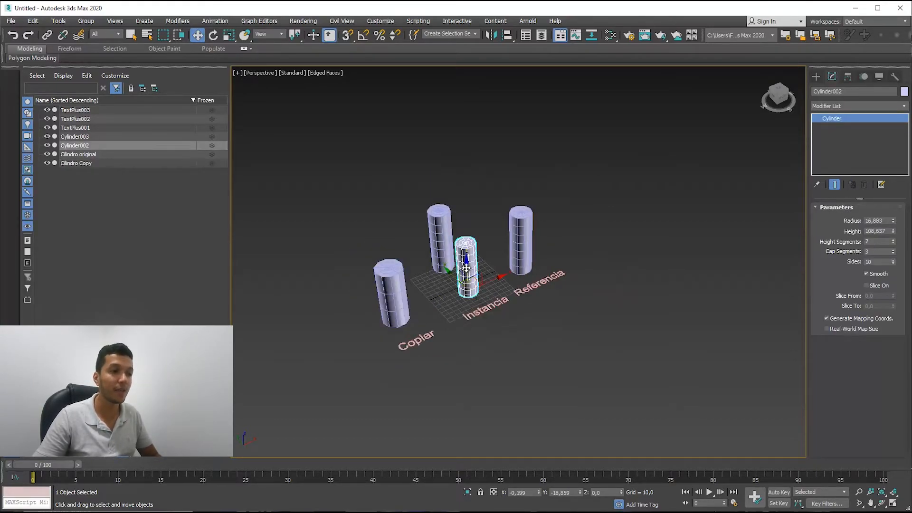
Step: Delete all cloned cylinders and the three text labels, keeping only the original cylinder
middle_click_drag(427, 317, 543, 322, "alt")
left_click_drag(734, 369, 323, 262)
key("Delete")
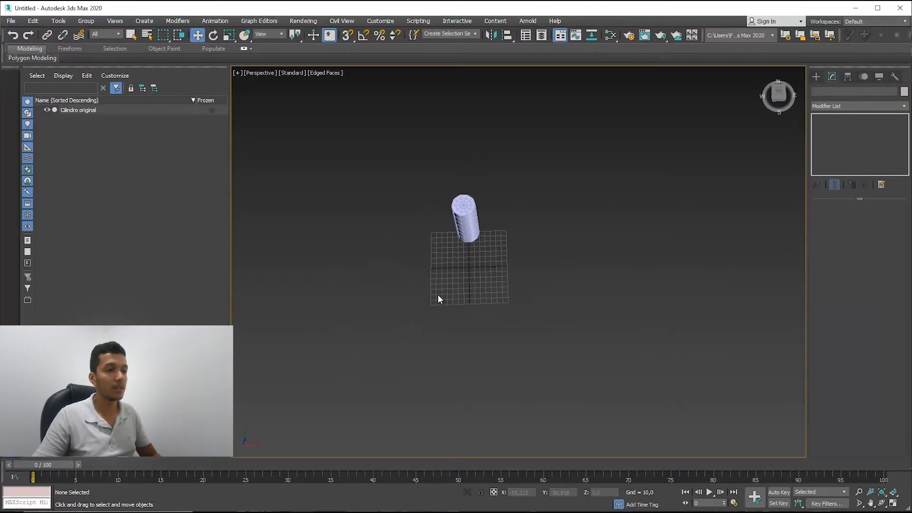
Step: Clone the original cylinder along Y as a row of 10 copies, with the first at about Y 9.5
middle_click_drag(437, 294, 571, 294, "alt")
left_click(434, 292)
middle_click_drag(412, 292, 468, 276, "alt")
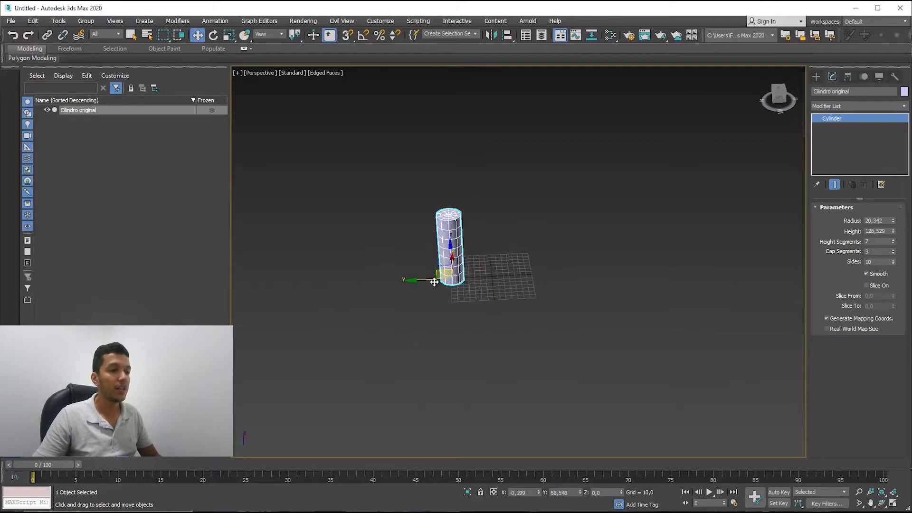
left_click_drag(432, 278, 477, 280, "shift")
left_click(414, 233)
double_click(464, 269)
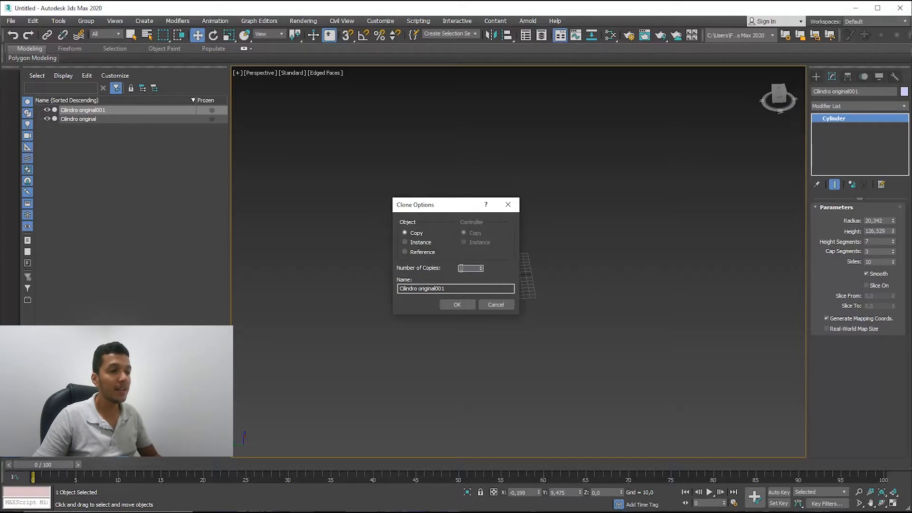
left_click_drag(452, 207, 362, 207)
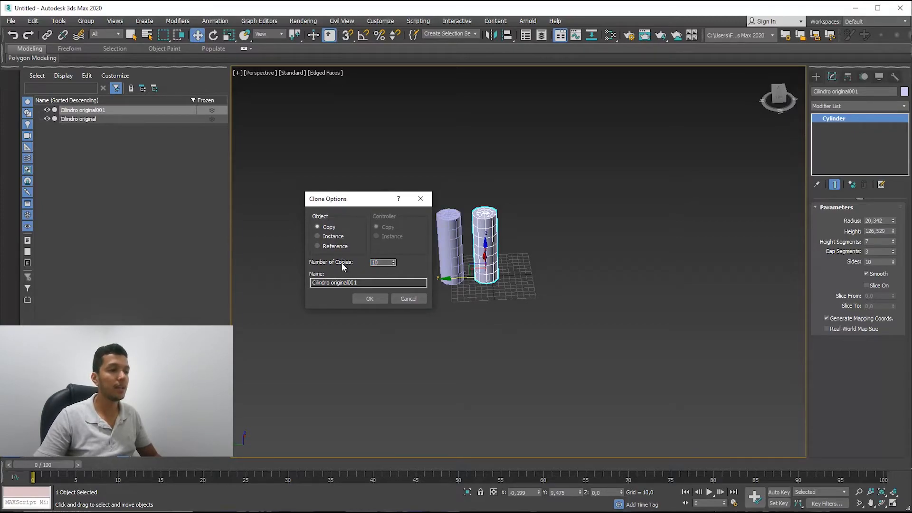
left_click(370, 298)
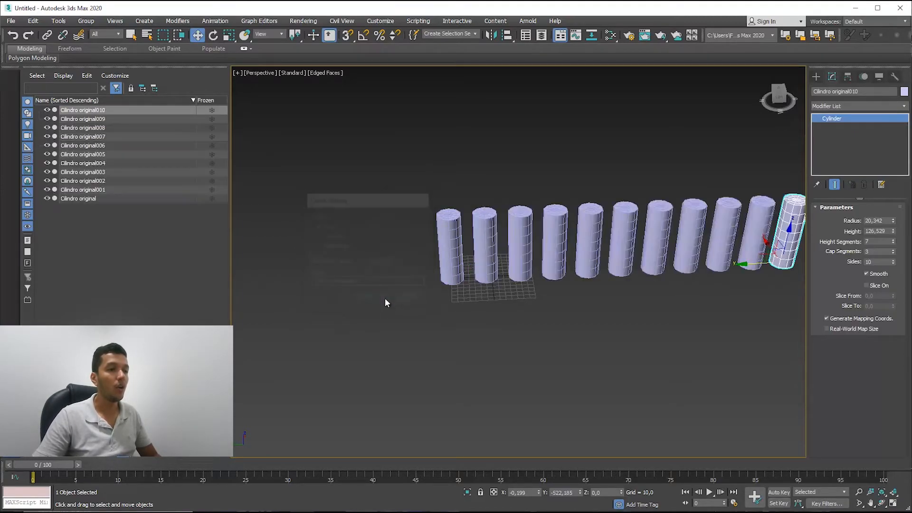
Step: Examine the original and its copies one by one along the row, checking each cylinder's parameters
scroll(362, 202, "up", 5)
left_click(362, 202)
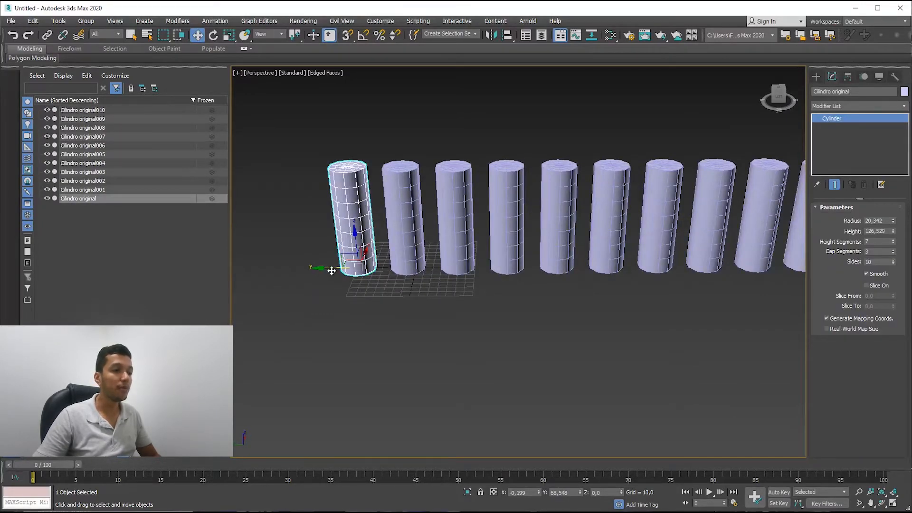
middle_click_drag(398, 271, 397, 270)
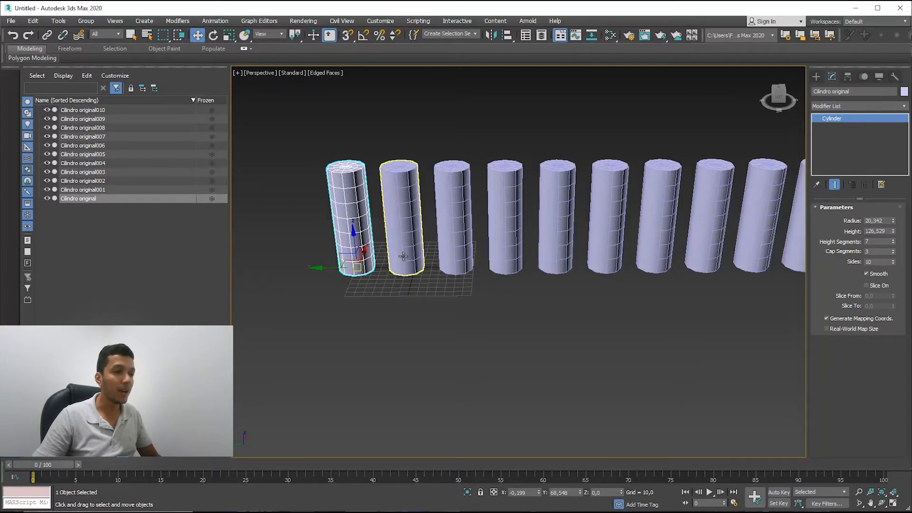
left_click(412, 261)
middle_click_drag(413, 260, 374, 253)
left_click(414, 247)
left_click(466, 246)
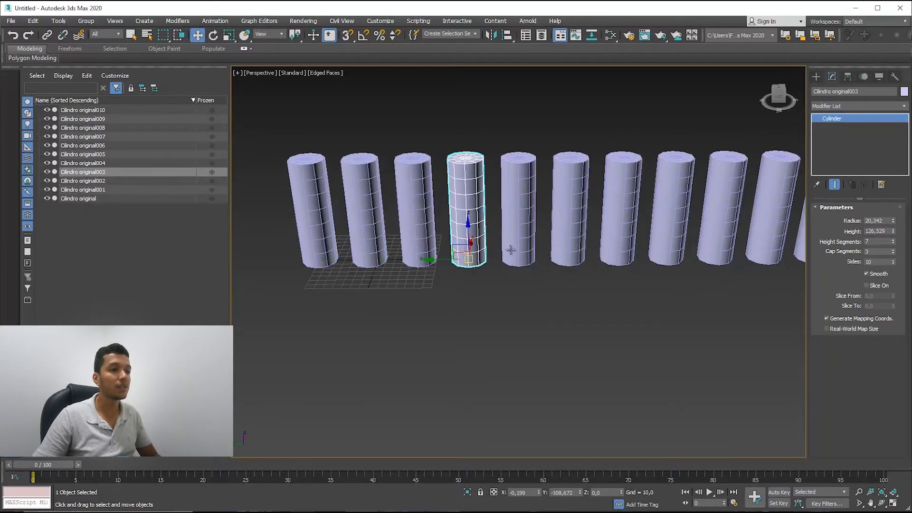
middle_click_drag(518, 252, 476, 250)
left_click(476, 250)
left_click(524, 249)
left_click(576, 248)
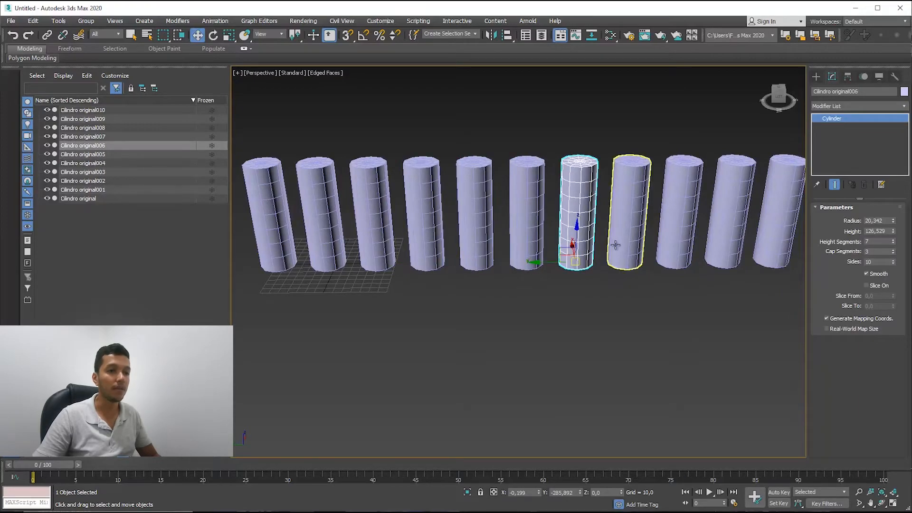
left_click(626, 247)
Step: Clone the original cylinder along X as 20 instances, with the first at about X -88
scroll(620, 247, "down", 2)
middle_click_drag(578, 250, 418, 264, "alt")
left_click(379, 256)
left_click_drag(378, 256, 410, 286, "shift")
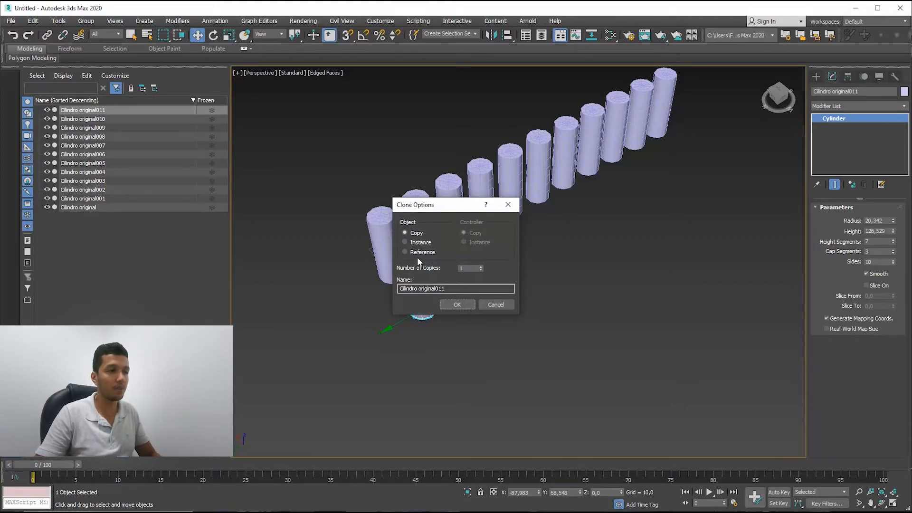
double_click(471, 269)
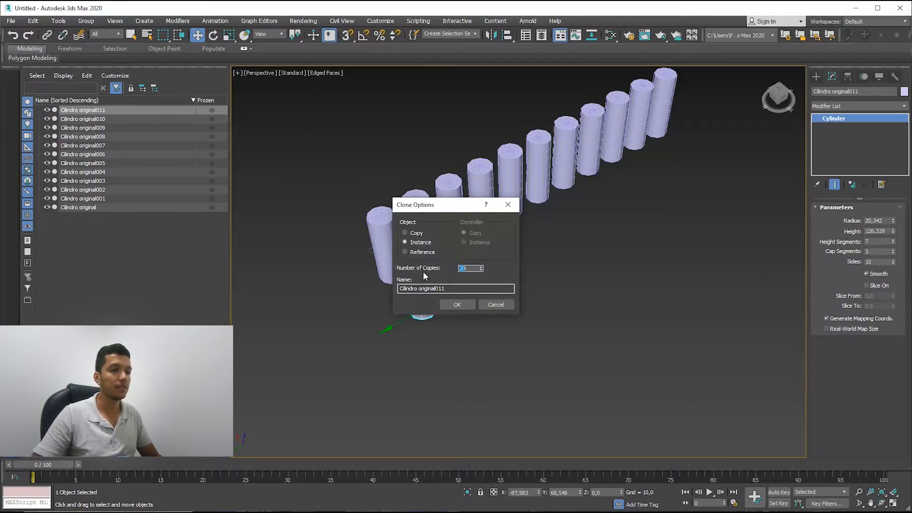
left_click(457, 304)
Step: Set the height of the original cylinder at the corner of the two rows to about 348
scroll(525, 335, "down", 10)
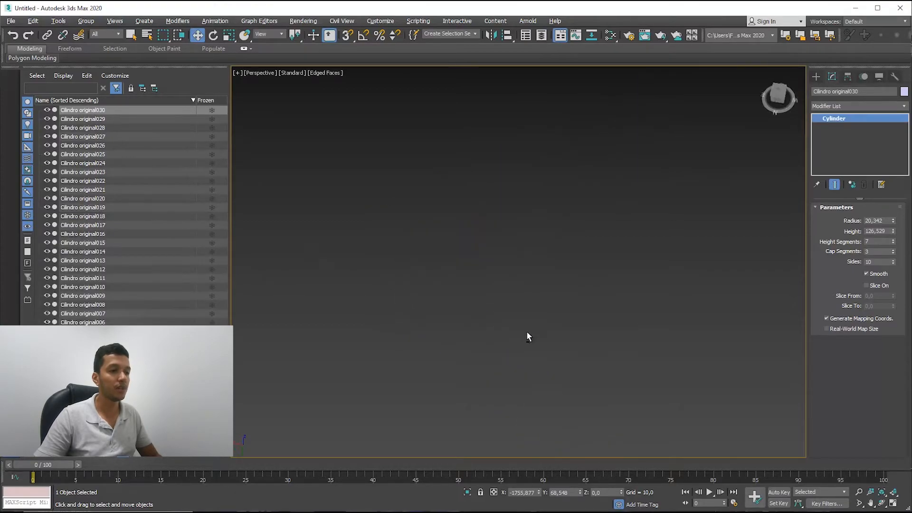
scroll(517, 332, "down", 5)
middle_click_drag(515, 319, 504, 287)
scroll(524, 342, "up", 5)
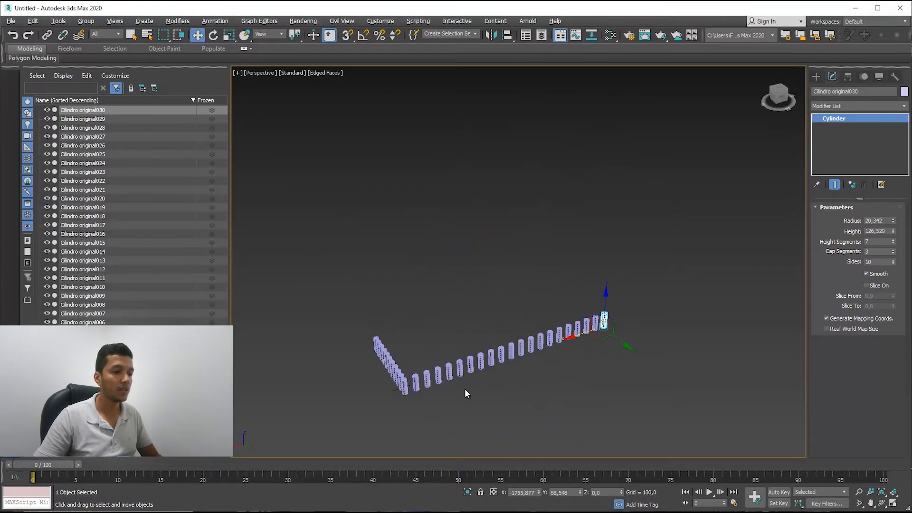
left_click(404, 385)
scroll(413, 333, "up", 8)
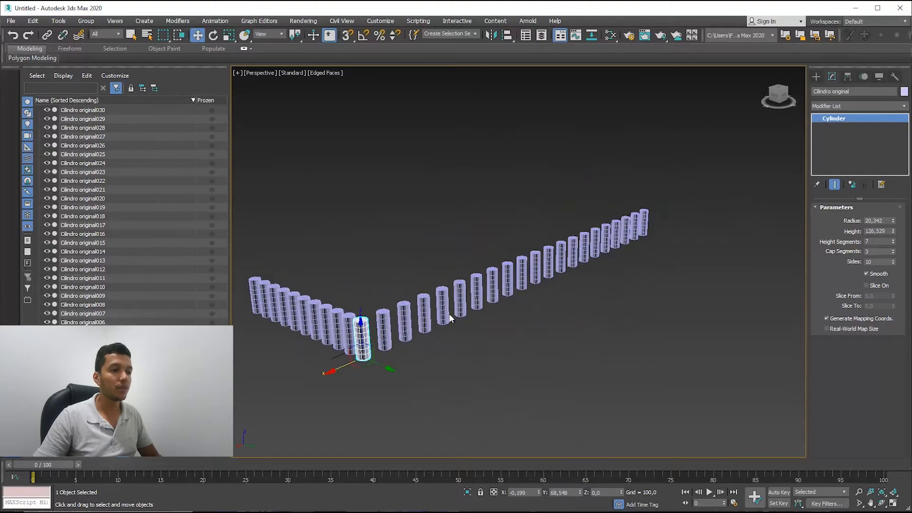
left_click_drag(893, 231, 886, 146)
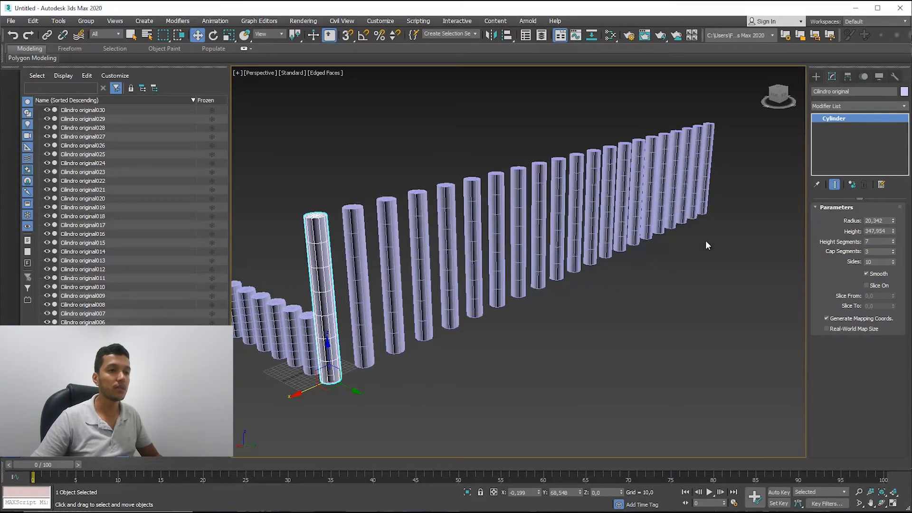
Step: Delete all the cylinders in both rows
scroll(705, 240, "down", 6)
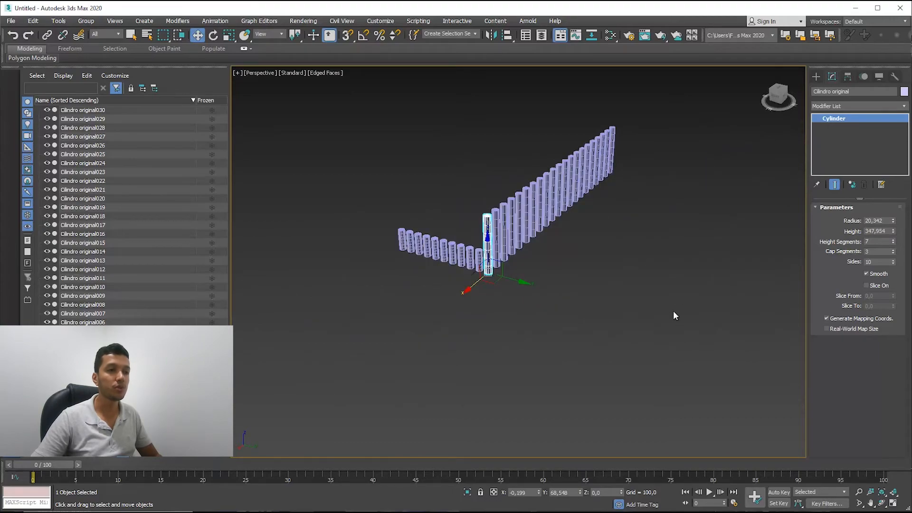
left_click_drag(673, 311, 354, 116)
key("Delete")
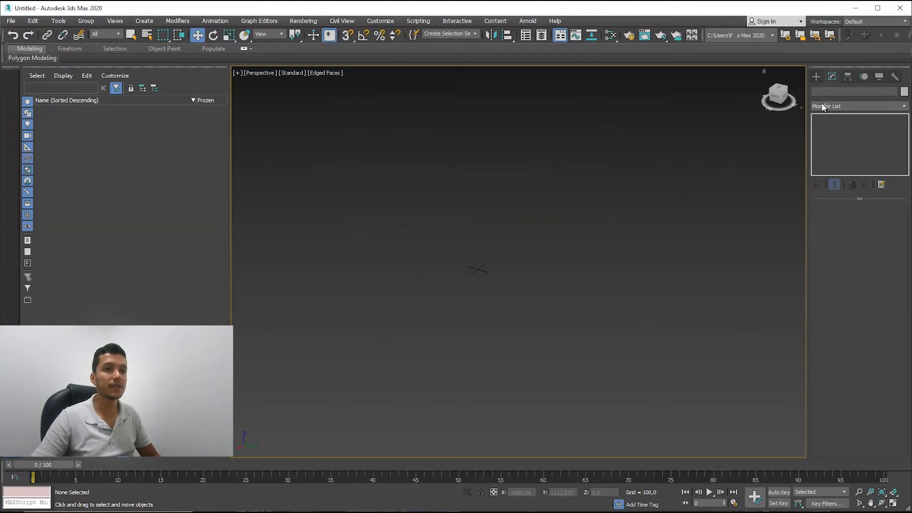
Step: Create a box on the grid about 96.3 long, 43.3 wide and 13 high
left_click(815, 76)
left_click(838, 135)
scroll(512, 246, "up", 3)
scroll(512, 246, "up", 1)
middle_click_drag(378, 369, 484, 334)
scroll(473, 313, "down", 4)
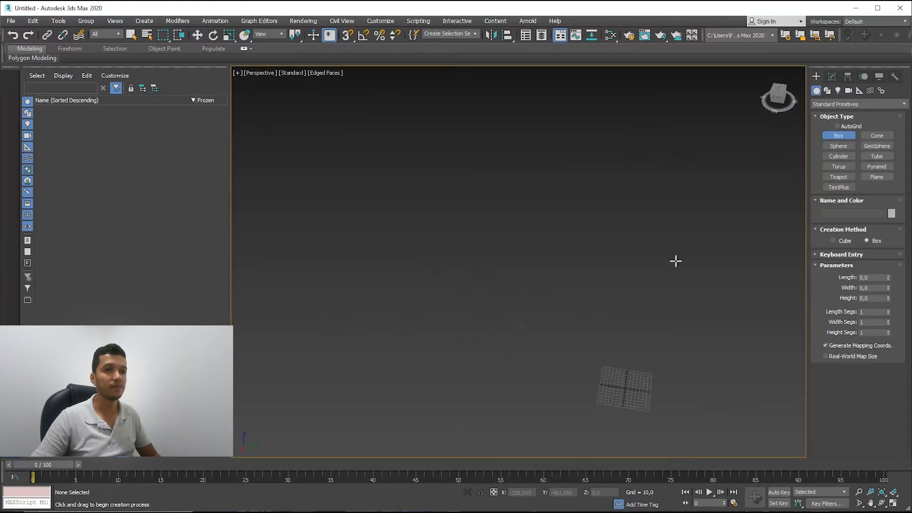
left_click(765, 71)
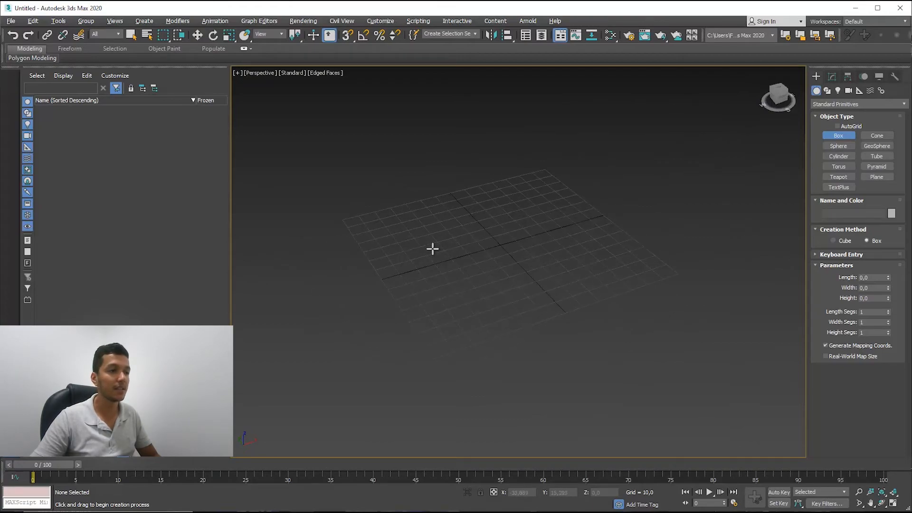
left_click_drag(396, 223, 542, 288)
left_click(540, 264)
key("w")
Step: Clone the box as 6 instances forming a staircase, vertex-snapping its lower front corner to the opposite upper corner
middle_click_drag(546, 275, 525, 261, "alt")
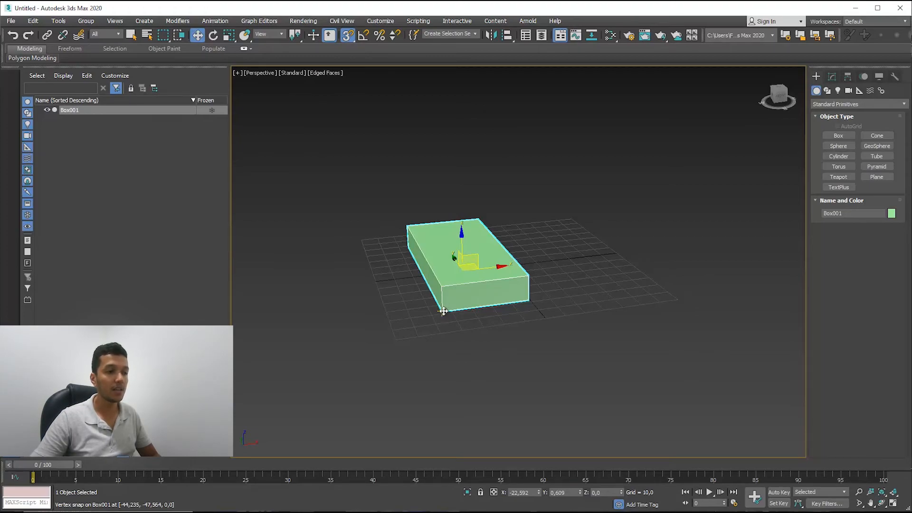
mouse_move(442, 311)
left_mouse_down("shift")
mouse_move(527, 256)
mouse_move(528, 275)
left_mouse_up("shift")
left_click(480, 266)
left_click(480, 266)
left_click(481, 267)
left_click(480, 266)
left_click(480, 267)
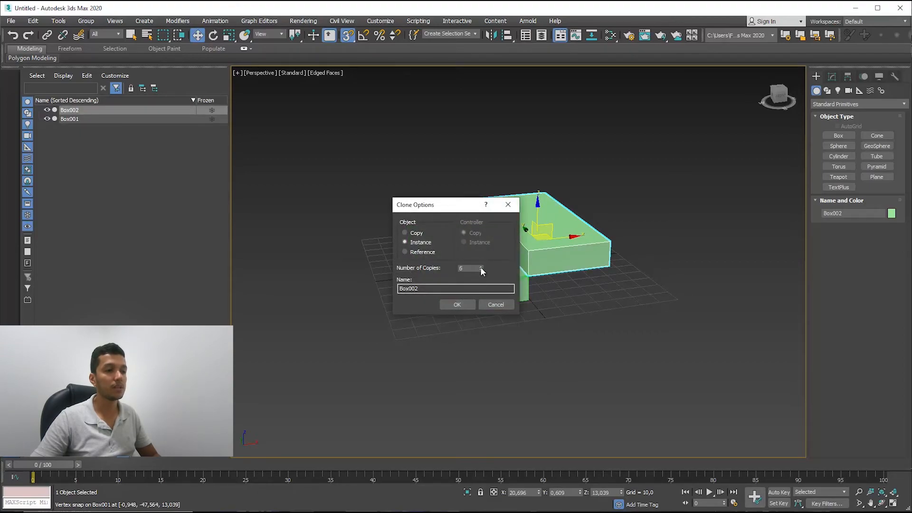
left_click(463, 303)
Step: Try other width and length values and a height of about 19.9 on the lowest stair box, and undo the changes
mouse_move(463, 303)
middle_mouse_down("alt")
mouse_move(453, 337)
mouse_move(491, 366)
mouse_move(496, 327)
mouse_move(418, 361)
middle_mouse_up("alt")
left_click(418, 361)
left_click(832, 77)
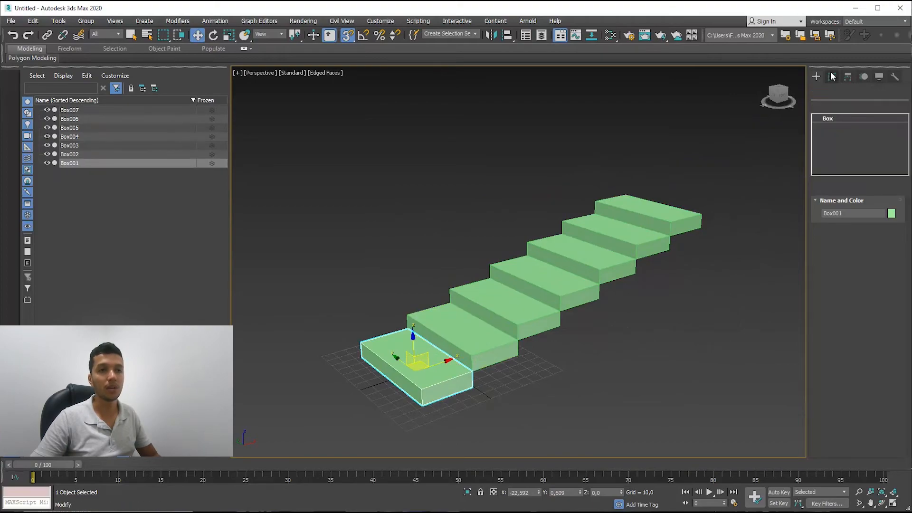
mouse_move(888, 231)
left_mouse_down()
mouse_move(888, 223)
mouse_move(888, 237)
left_mouse_up()
key("ctrl+z")
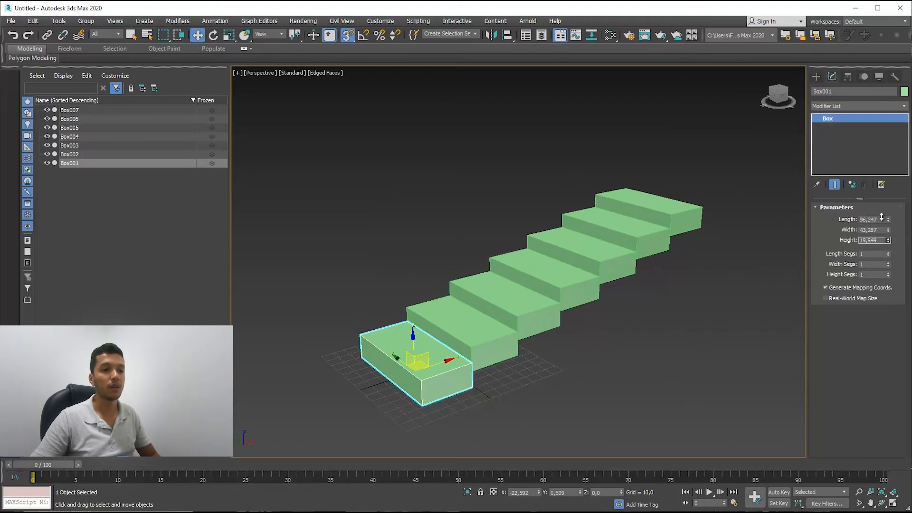
left_click_drag(888, 221, 878, 242)
key("ctrl+z")
scroll(758, 271, "down", 3)
middle_click_drag(757, 270, 613, 318, "alt")
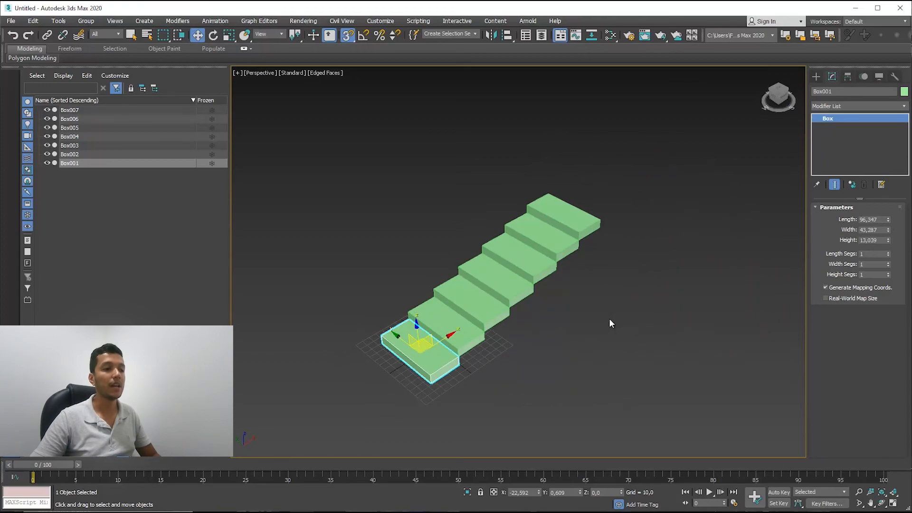
left_click(609, 323)
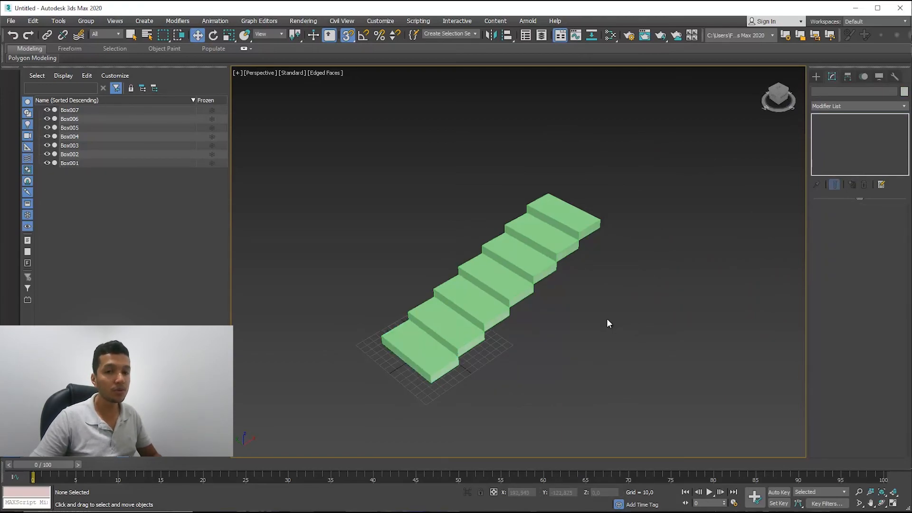